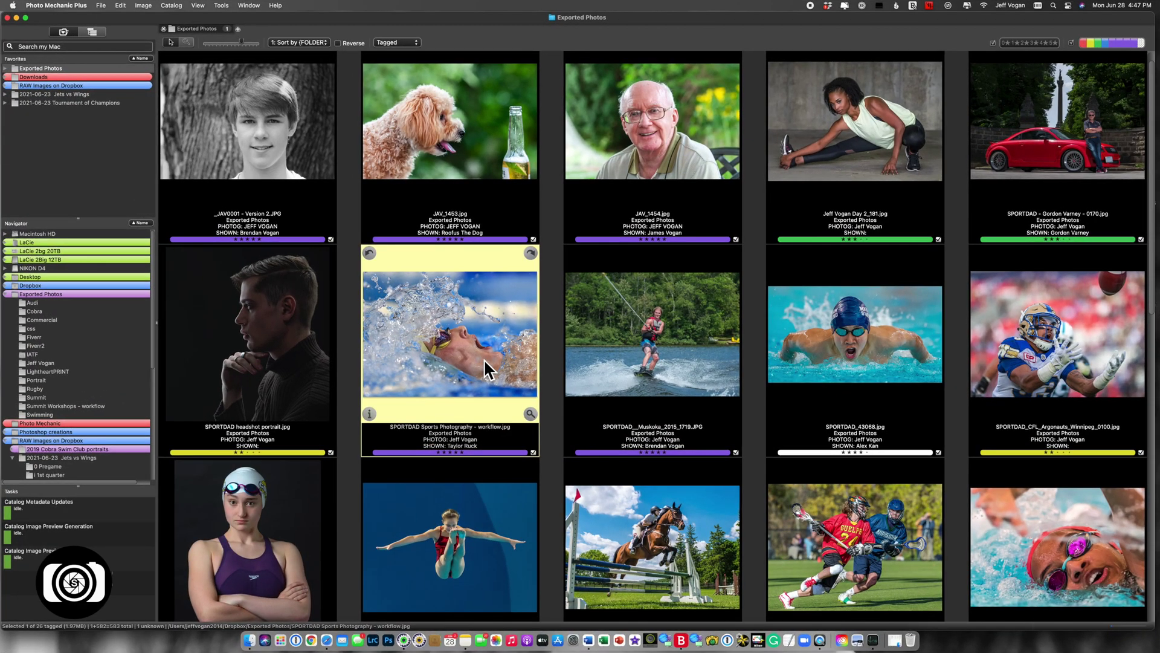
- Open the Ingest dialog over the Exported Photos contact sheet with Command+G
{"action": "key", "text": "super+g"}
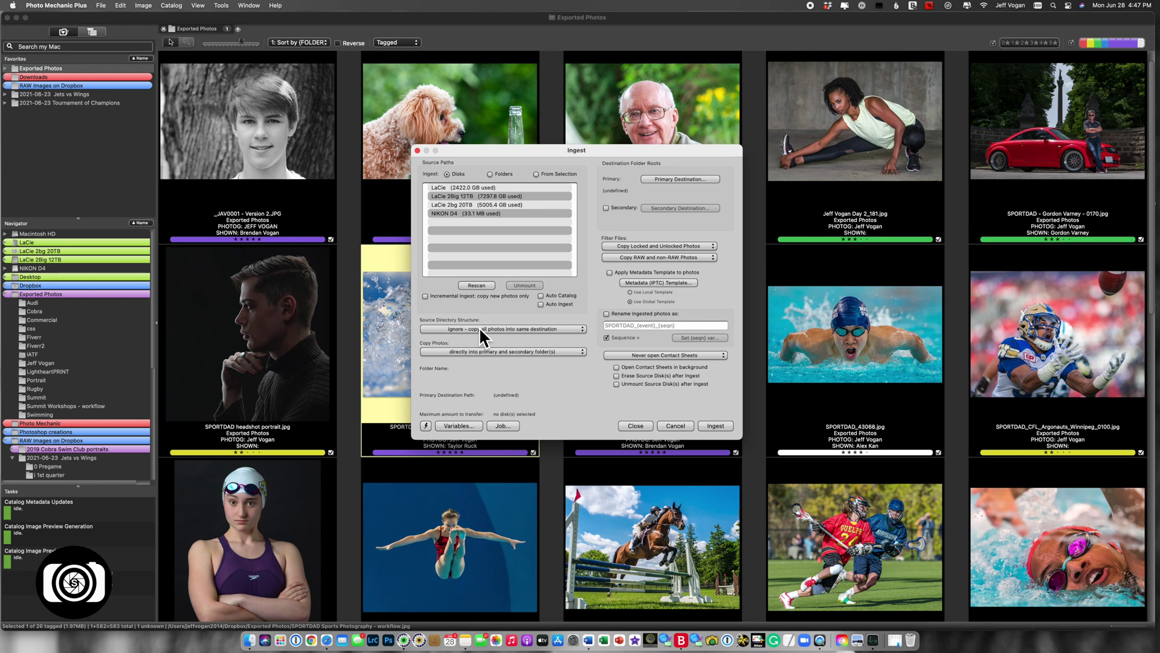
- Copy photos 'into dated folder only', with RAW Images on Dropbox as the primary destination
{"action": "left_click", "coordinate": [499, 350]}
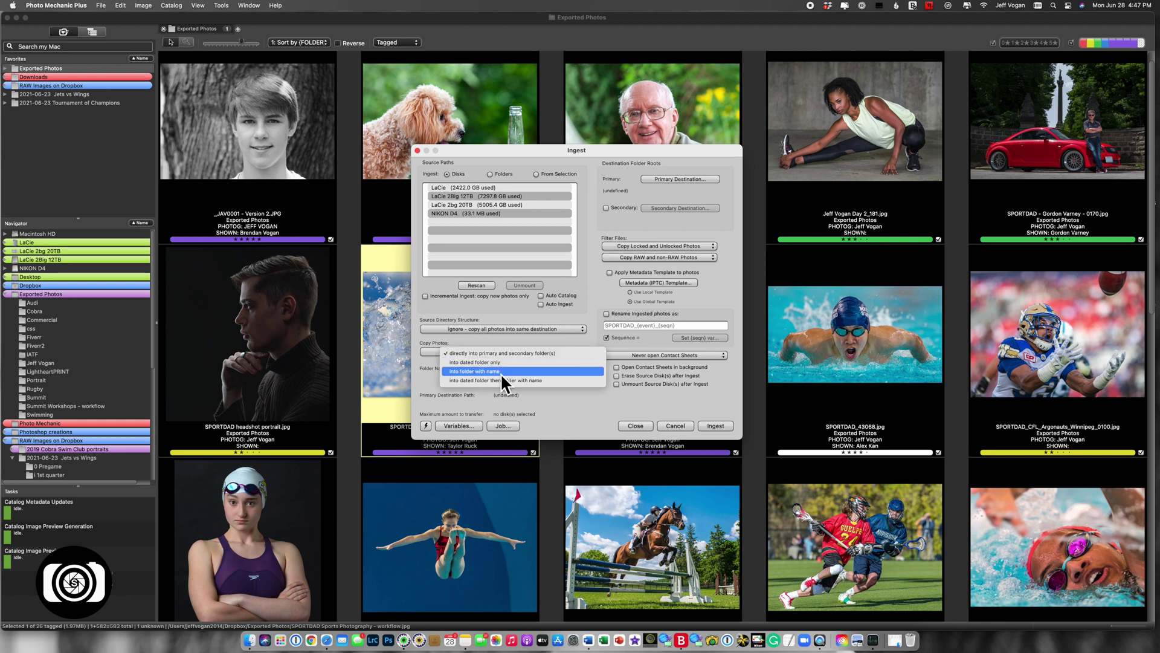
{"action": "left_click", "coordinate": [503, 363]}
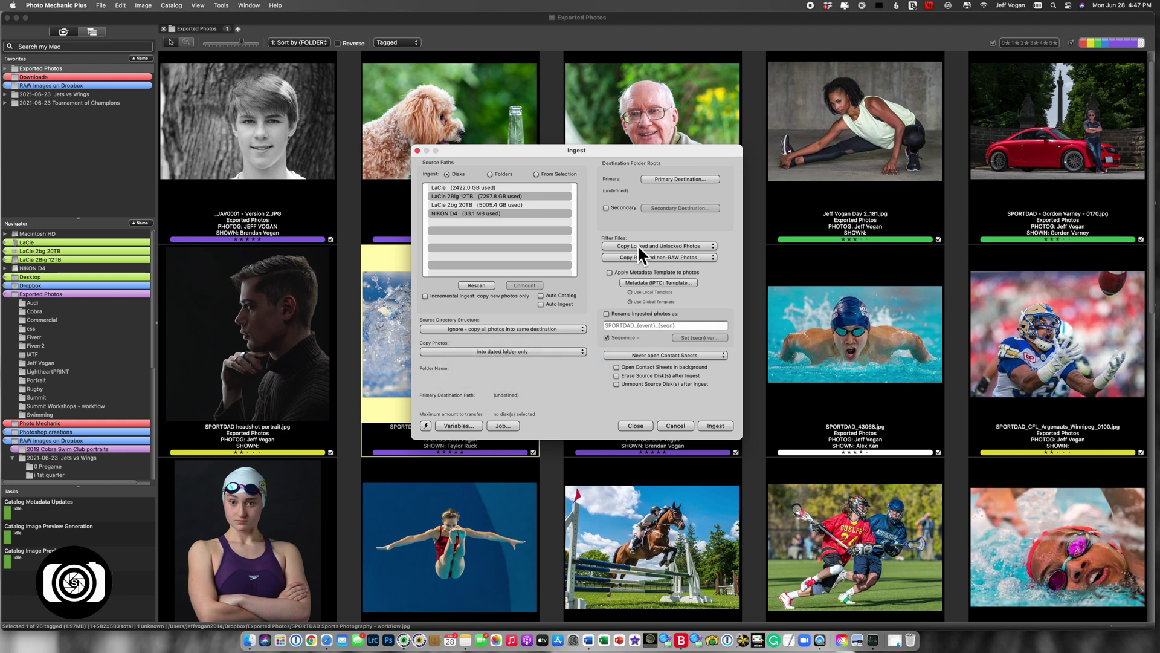
{"action": "left_click", "coordinate": [697, 180]}
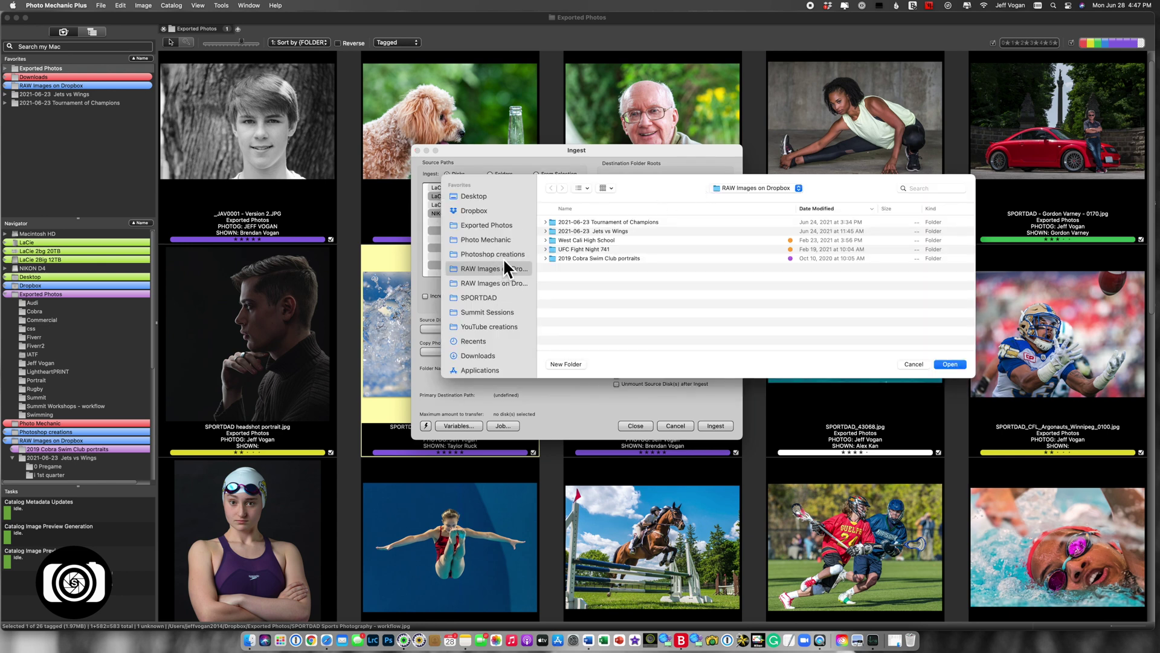
{"action": "left_click", "coordinate": [950, 364]}
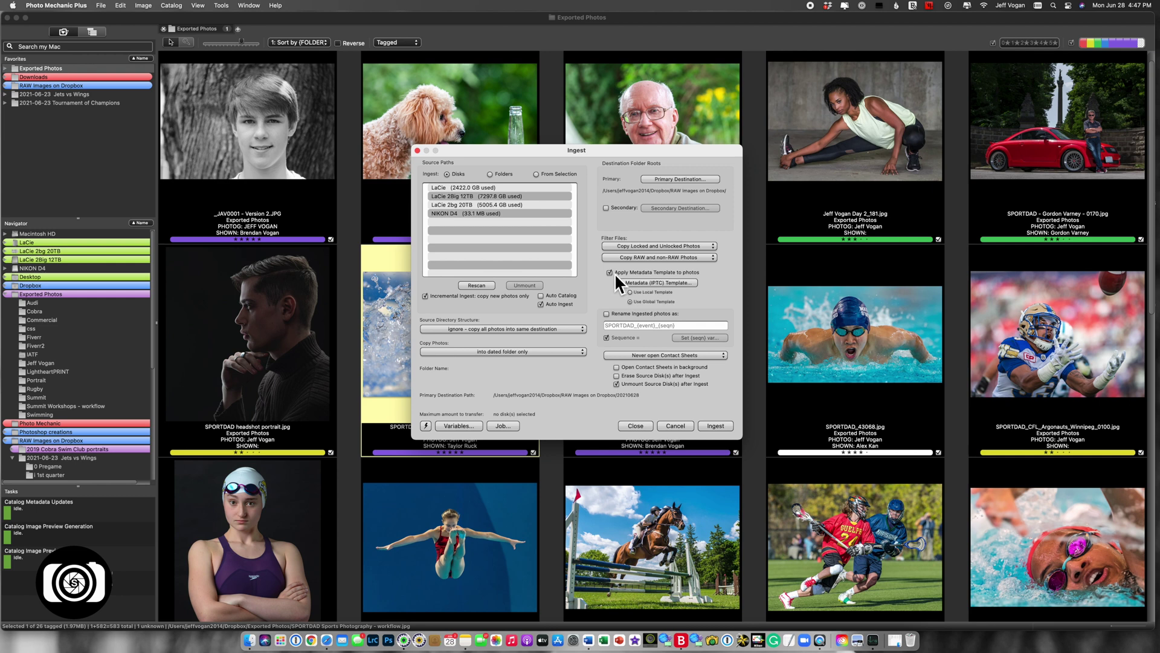
{"action": "left_click", "coordinate": [426, 425]}
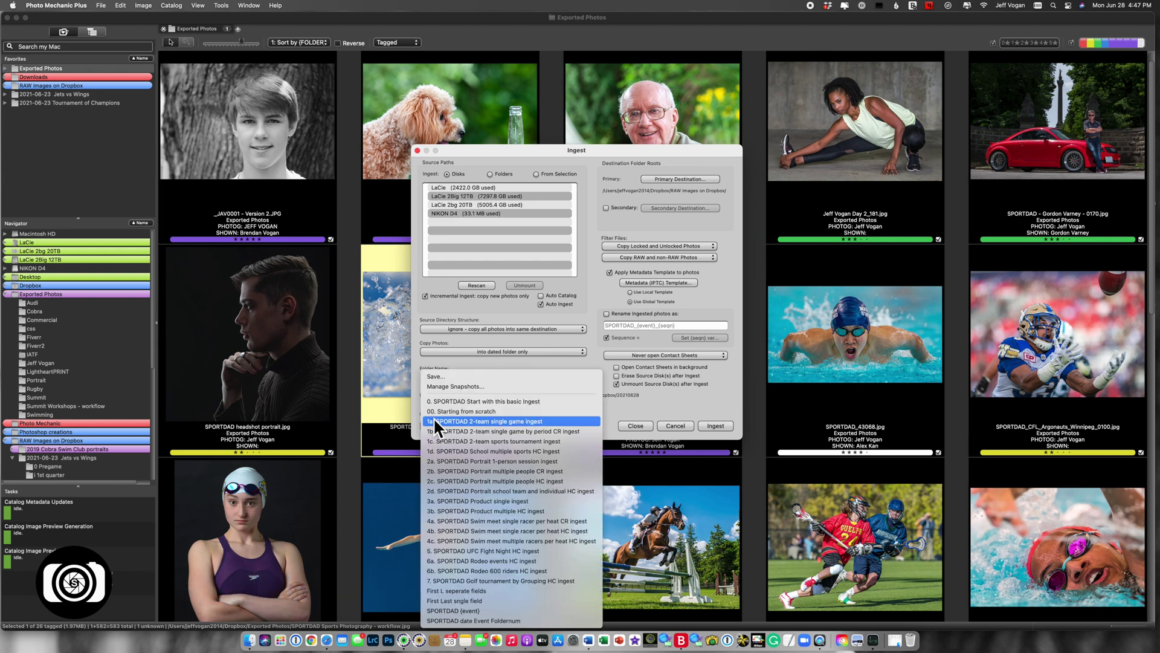
- Store the current ingest settings as the snapshot '00 Start with this demo setting'
{"action": "left_click", "coordinate": [454, 377]}
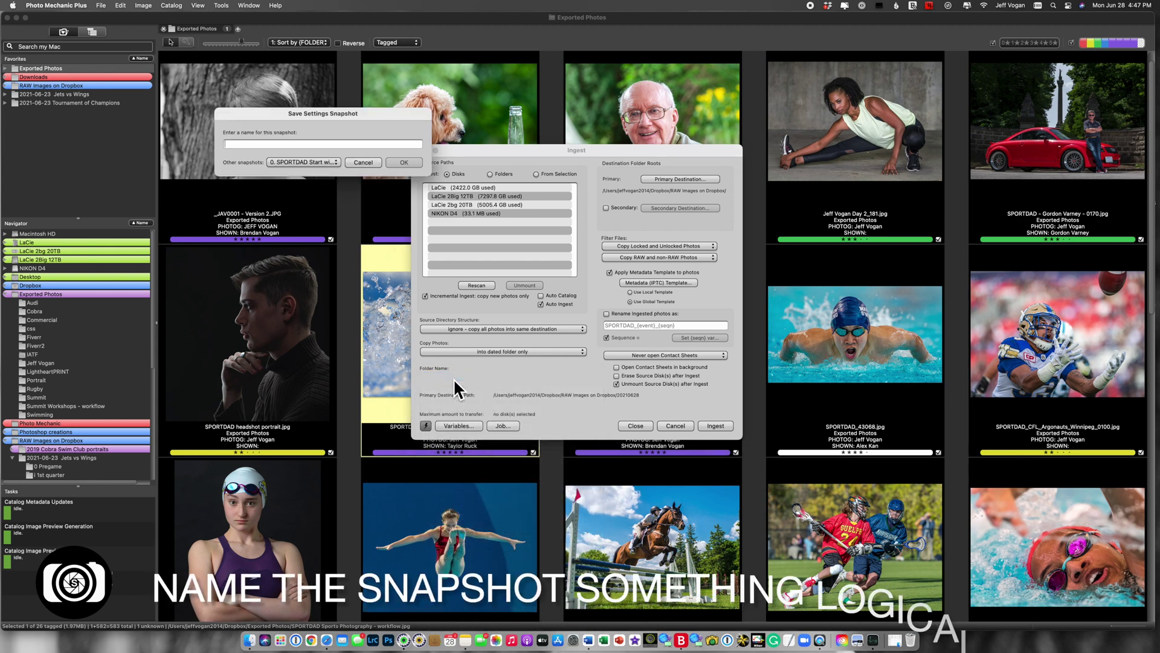
{"action": "type", "text": "00 Start with this d"}
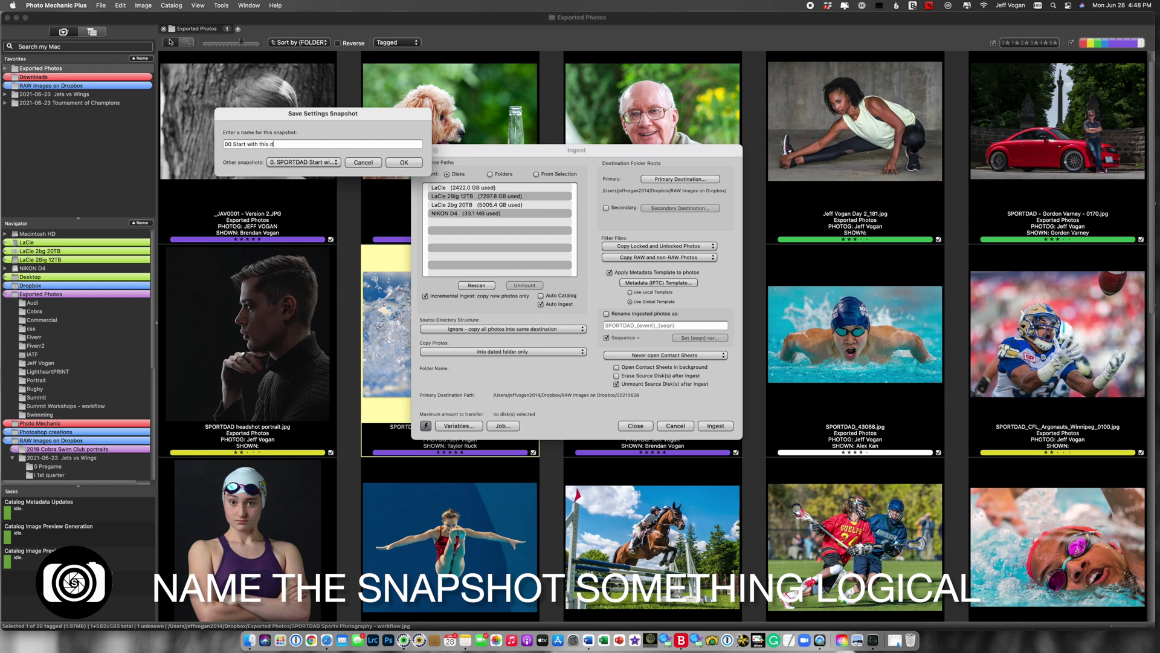
{"action": "type", "text": "emo setting"}
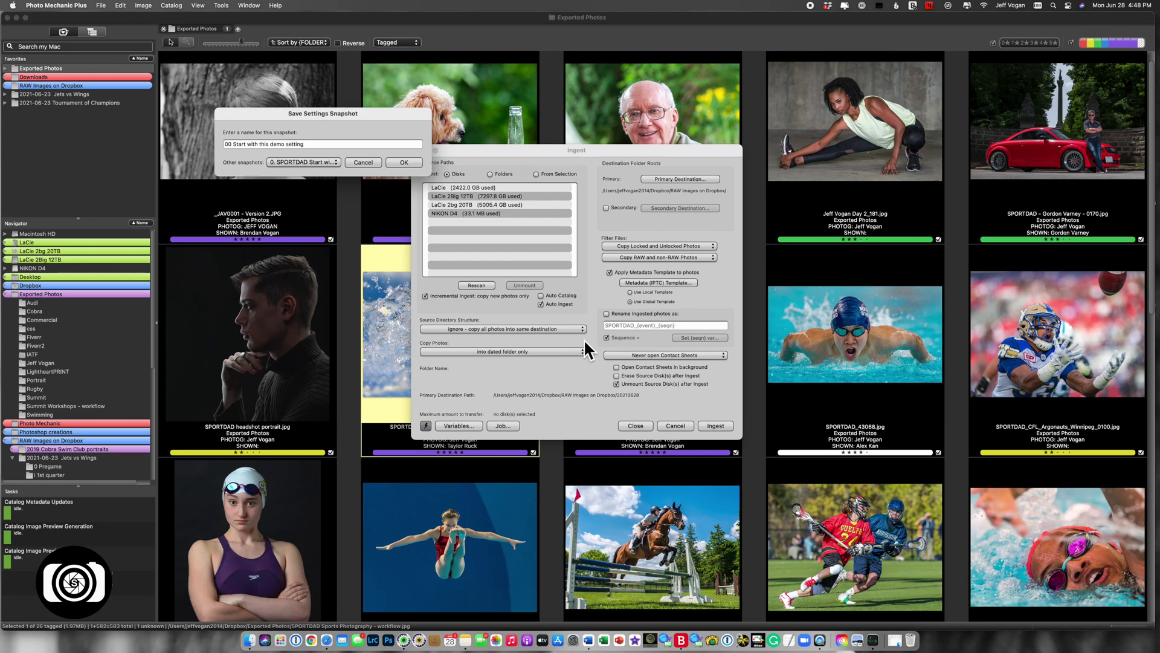
{"action": "left_click", "coordinate": [403, 162]}
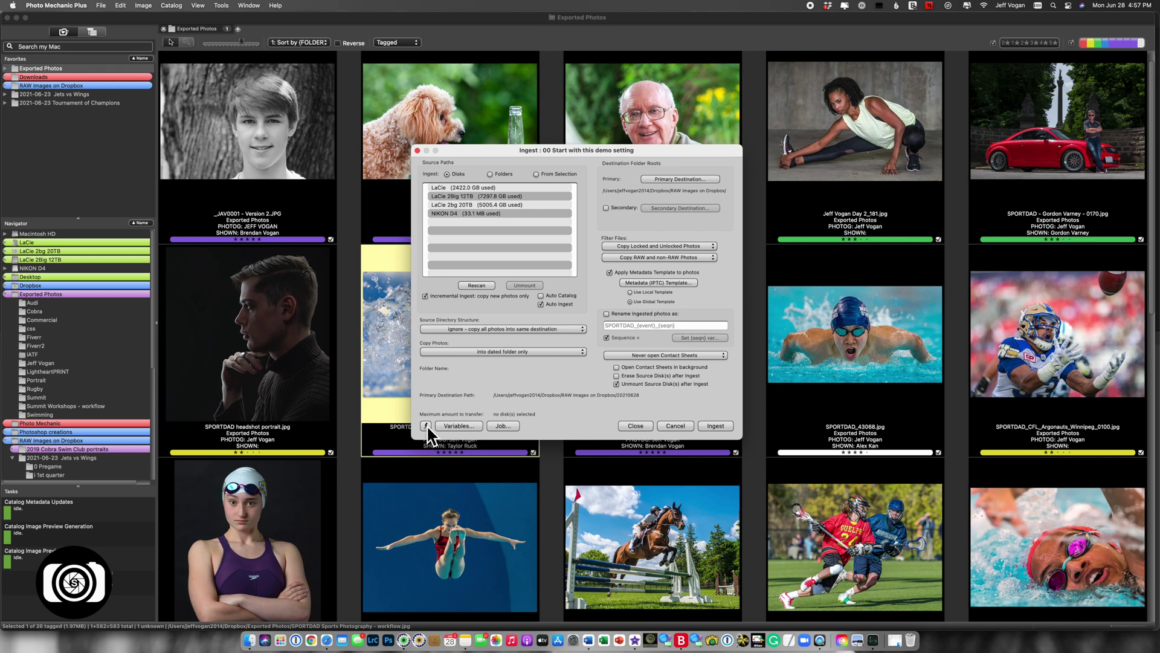
{"action": "left_click", "coordinate": [426, 425]}
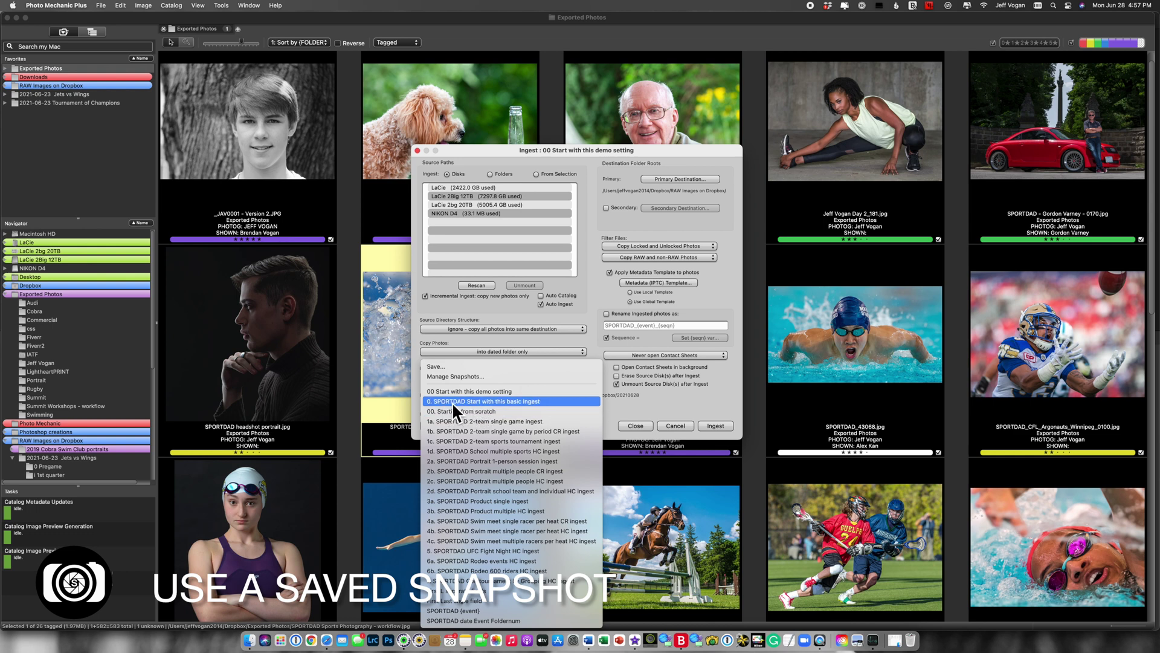
- Load '0. SPORTDAD Start with this basic Ingest' and the '0. SPORTDAD Start with this ITPC' template, closing both dialogs
{"action": "left_click", "coordinate": [505, 401]}
{"action": "left_click", "coordinate": [645, 284]}
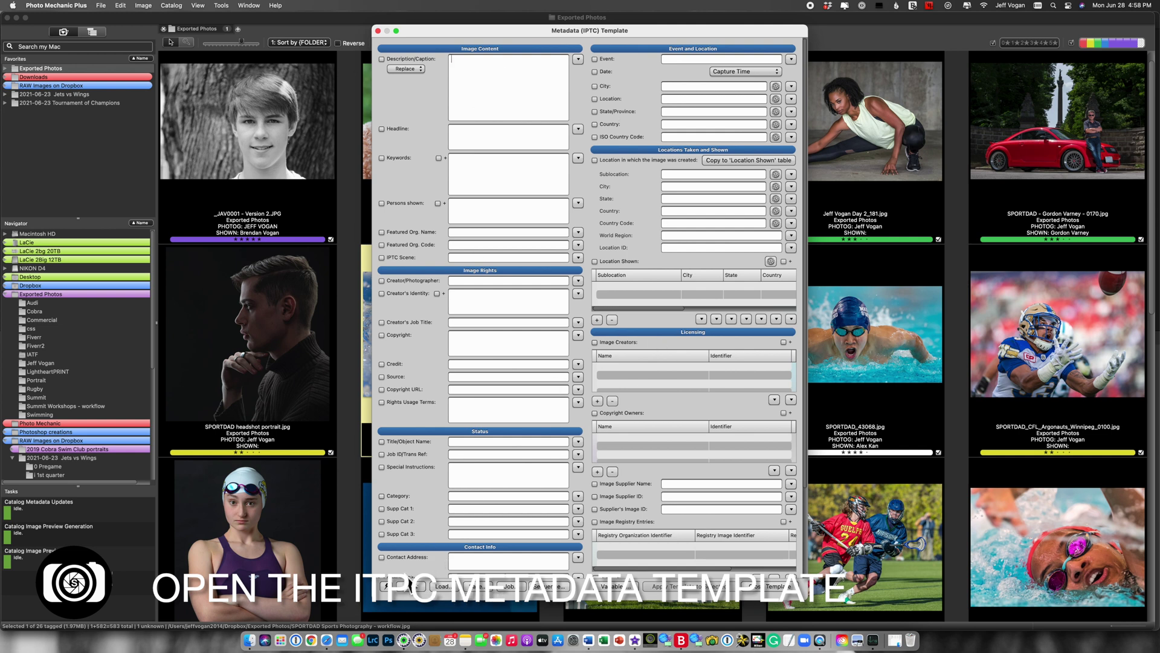
{"action": "left_click", "coordinate": [400, 585]}
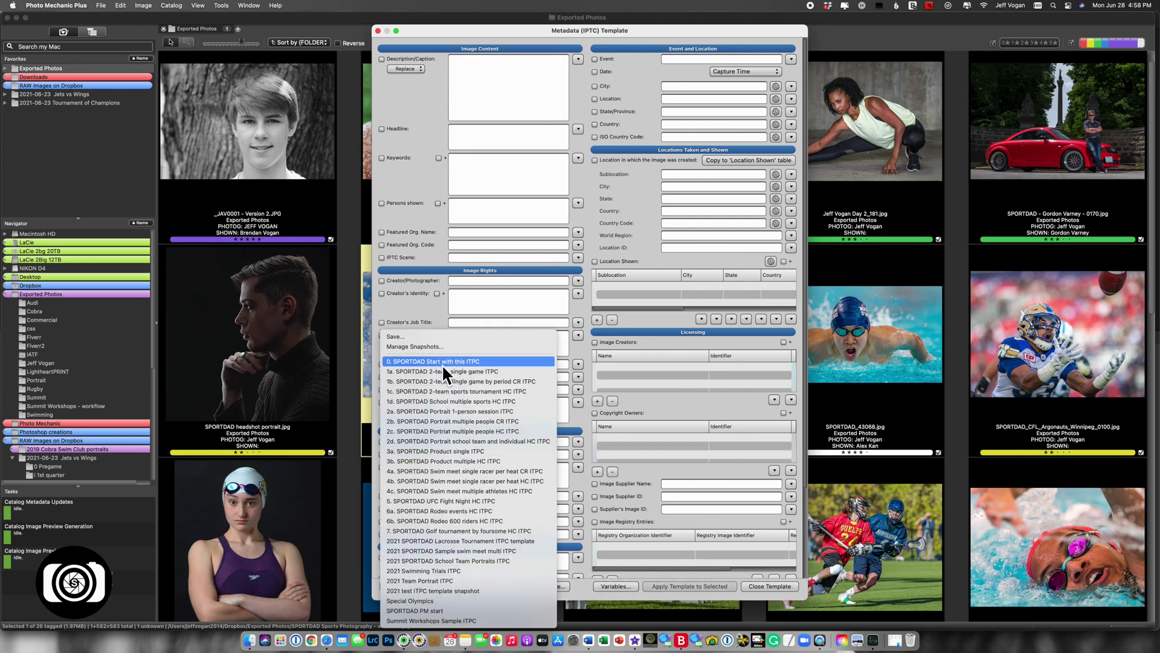
{"action": "left_click", "coordinate": [462, 363]}
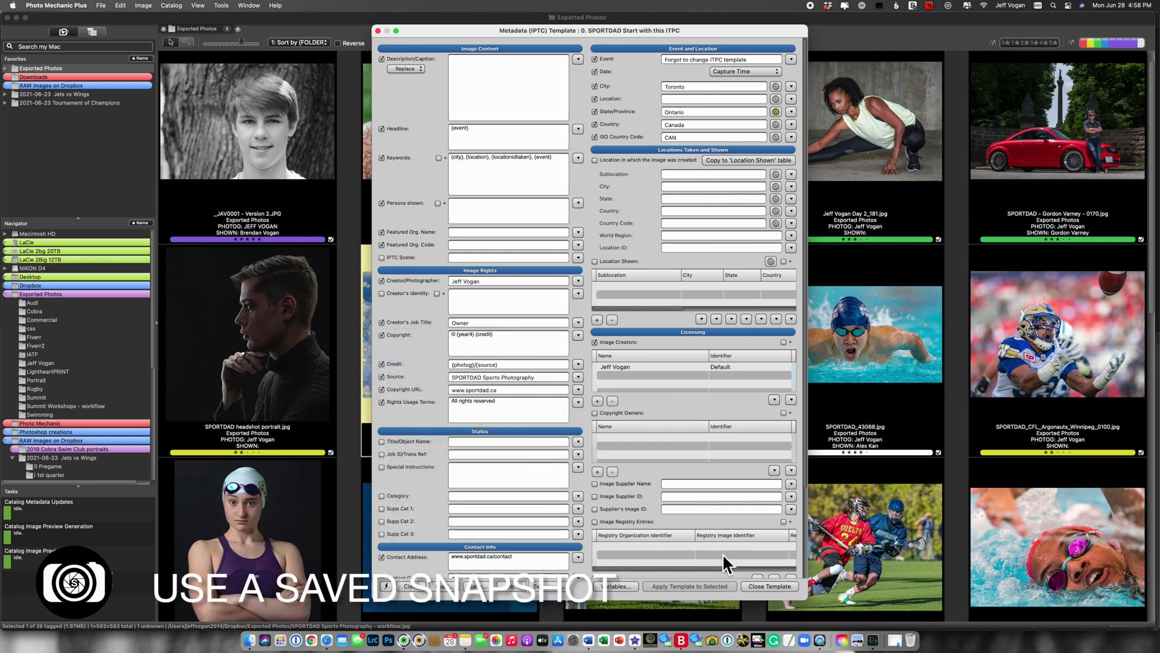
{"action": "left_click", "coordinate": [772, 586]}
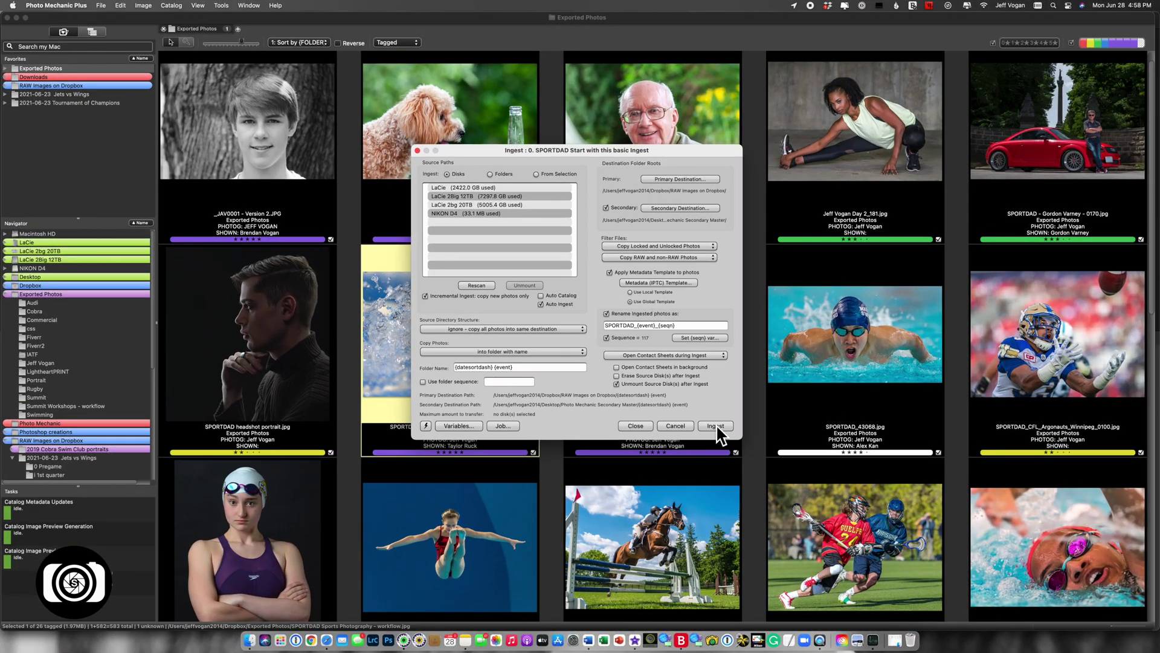
{"action": "left_click", "coordinate": [639, 425]}
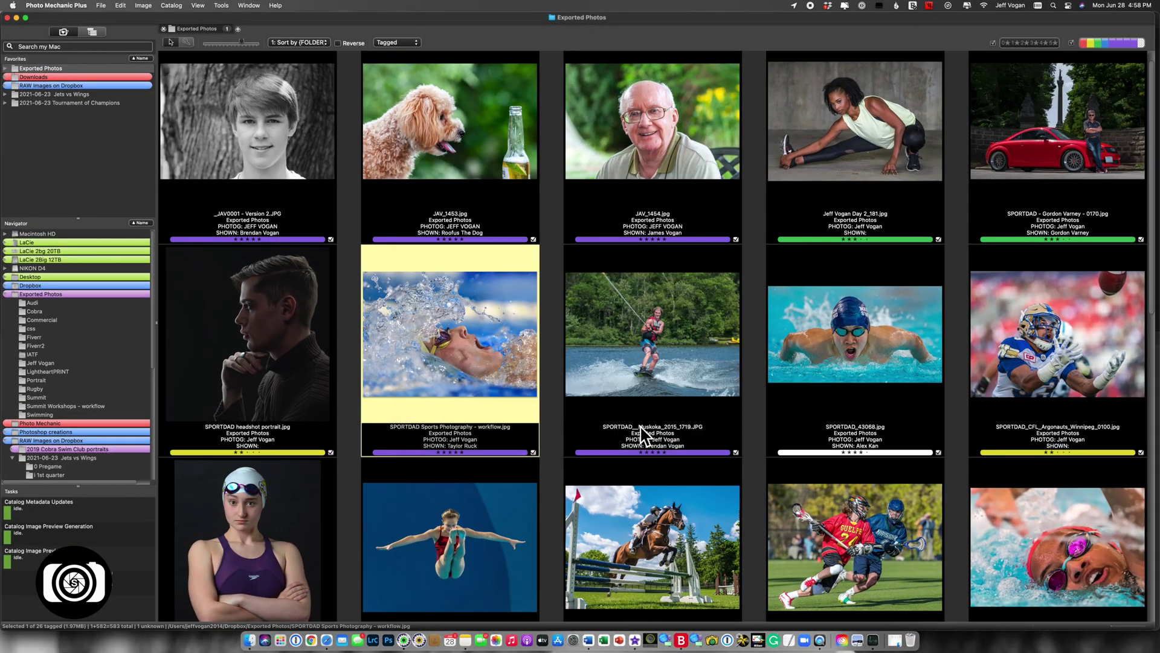
- Preview the swimmer photo and set the constrained crop width to 9 in Crop Settings
{"action": "double_click", "coordinate": [416, 361]}
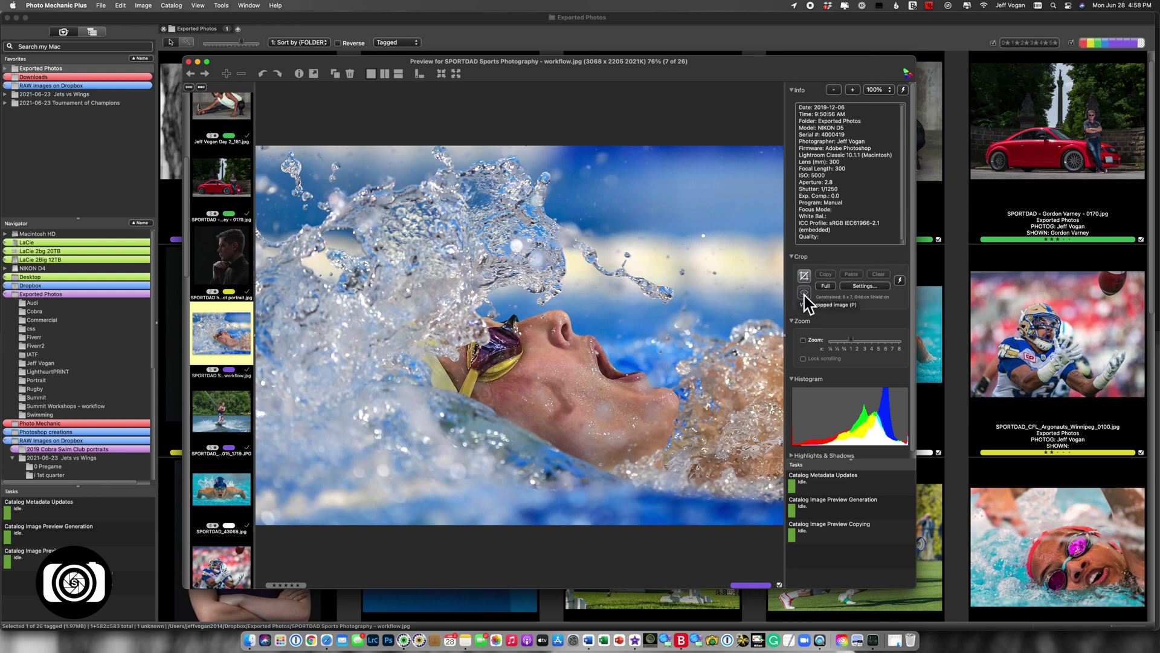
{"action": "left_click", "coordinate": [859, 287]}
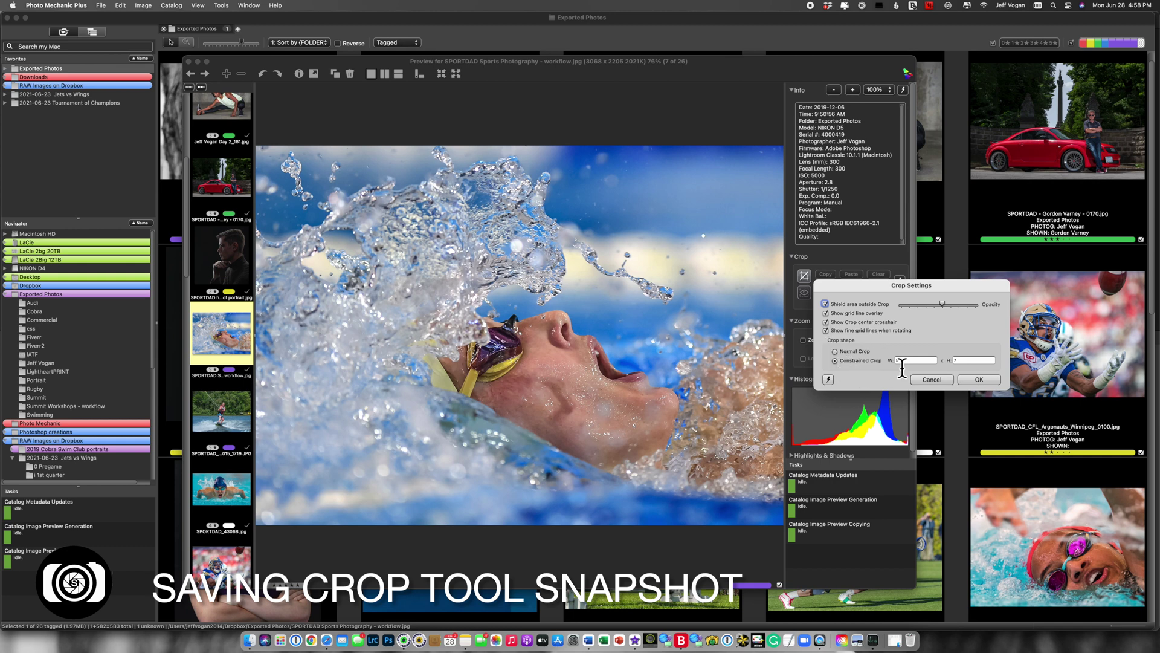
{"action": "double_click", "coordinate": [910, 363]}
{"action": "type", "text": "9"}
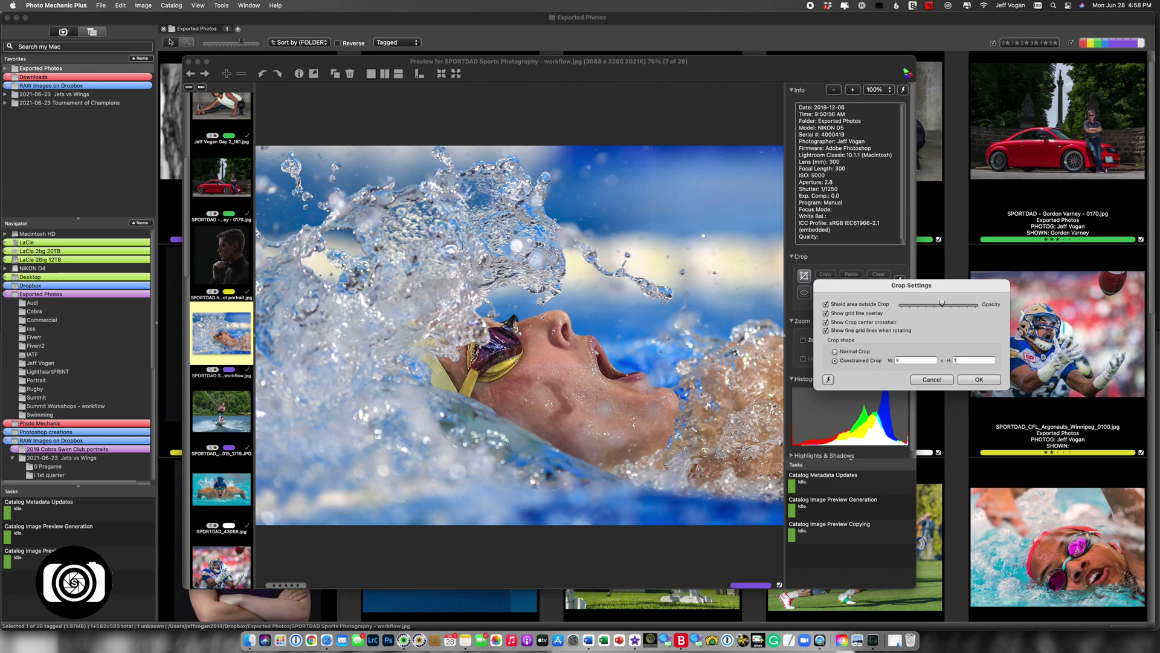
- Save the crop settings as the snapshot '9x1 crop'
{"action": "left_click", "coordinate": [828, 380]}
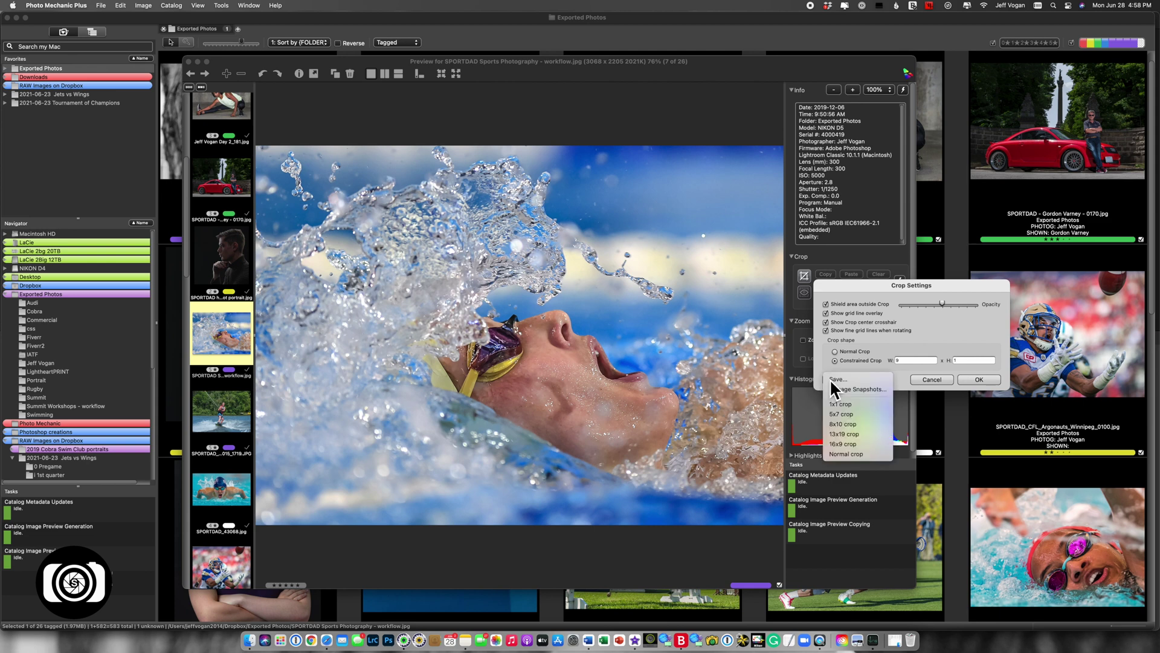
{"action": "left_click", "coordinate": [853, 380]}
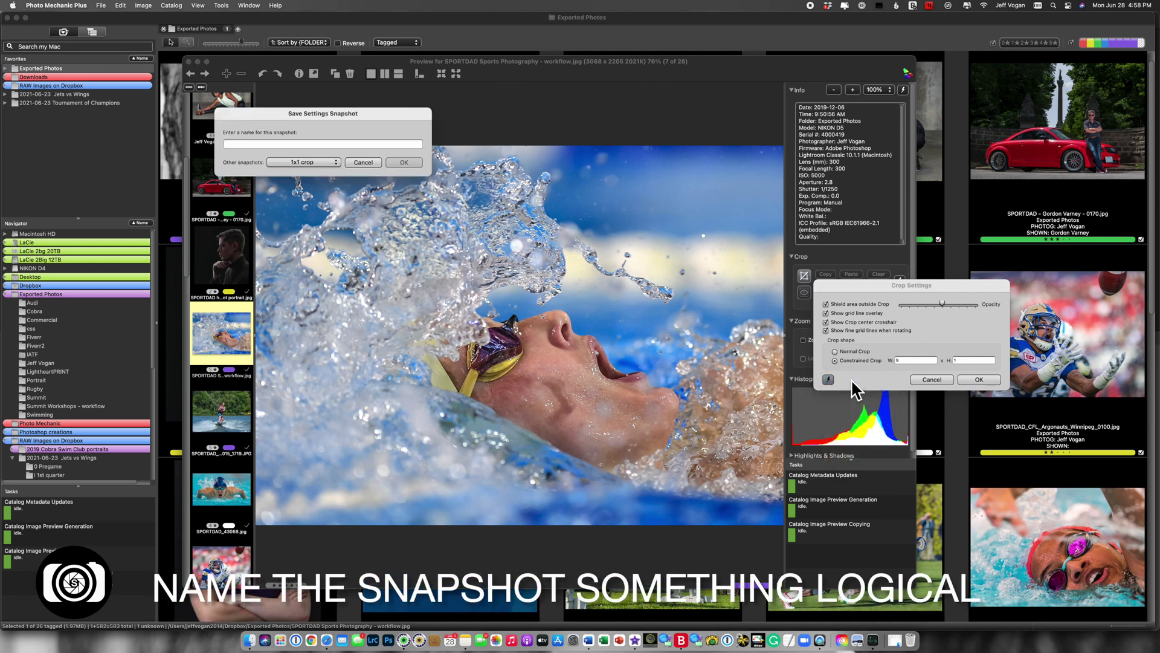
{"action": "type", "text": "9x1 crop"}
{"action": "left_click", "coordinate": [412, 167]}
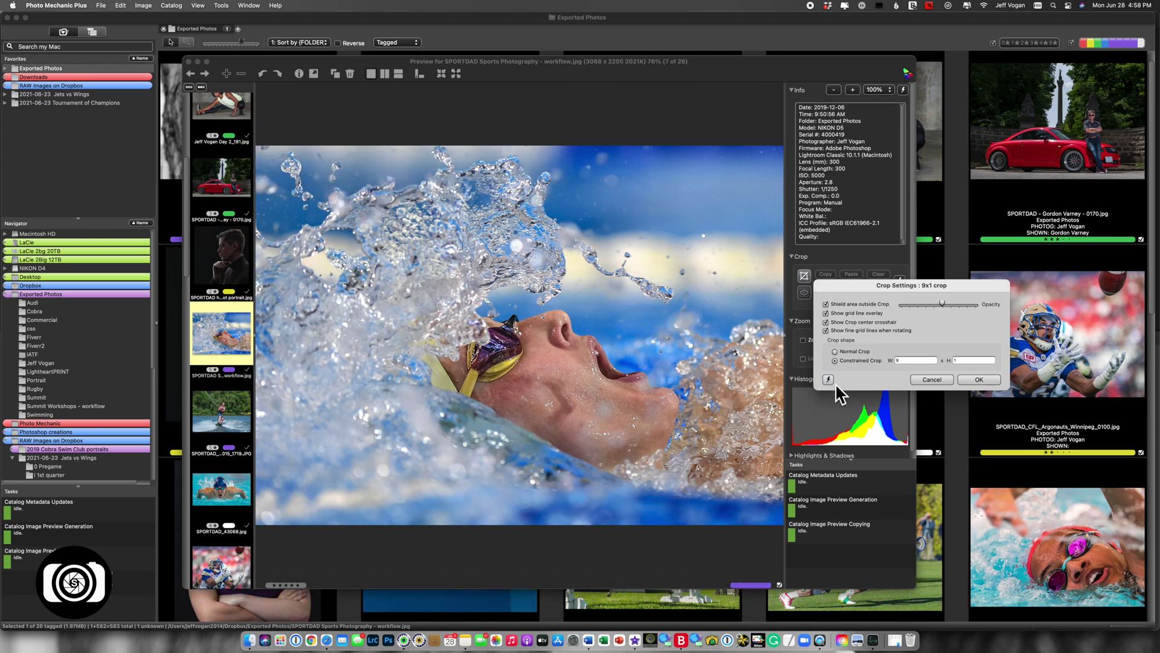
- Confirm the crop settings and reveal the crop snapshot files in Finder via Manage Snapshots
{"action": "left_click", "coordinate": [976, 381]}
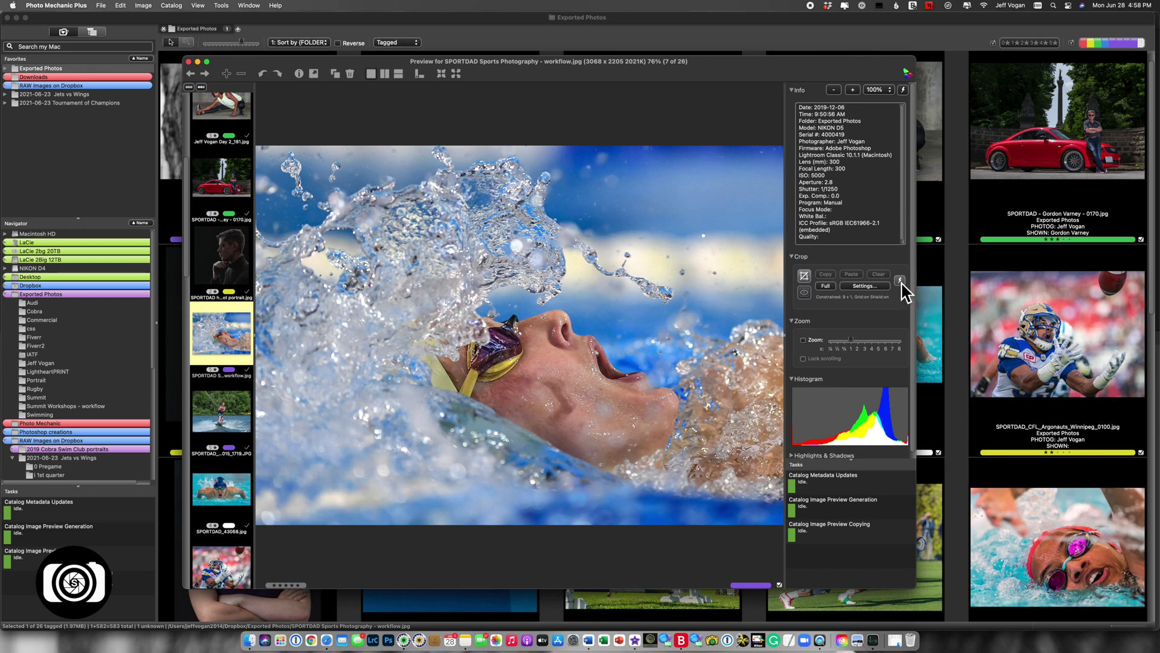
{"action": "left_click", "coordinate": [900, 282]}
{"action": "left_click", "coordinate": [930, 320]}
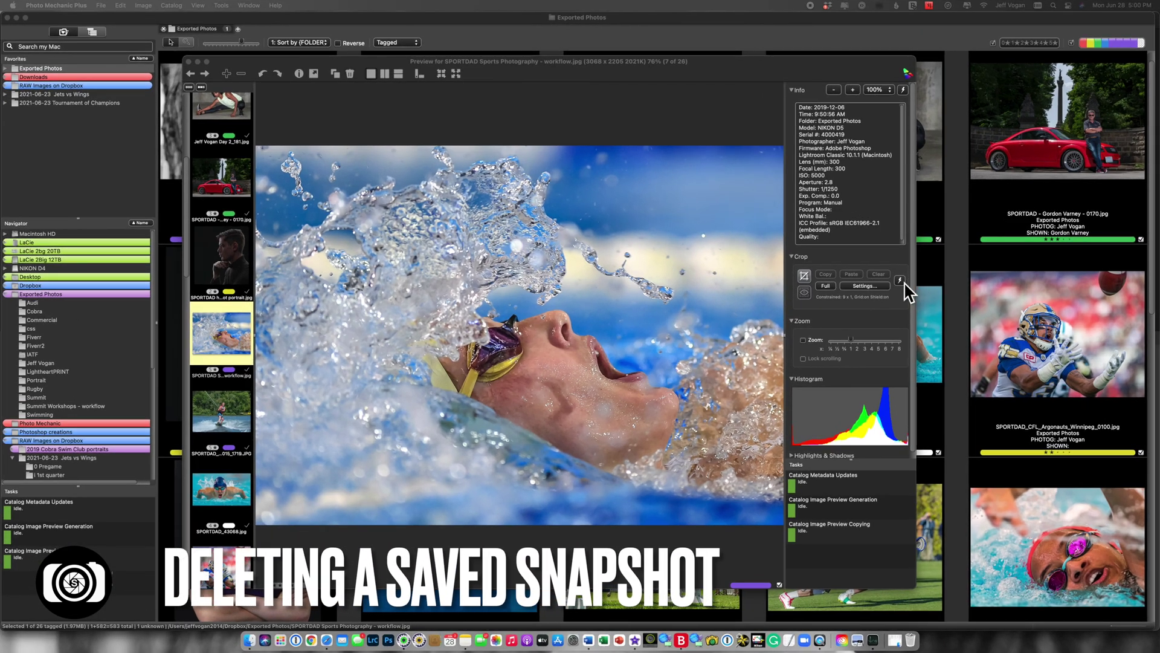
{"action": "left_click", "coordinate": [900, 281]}
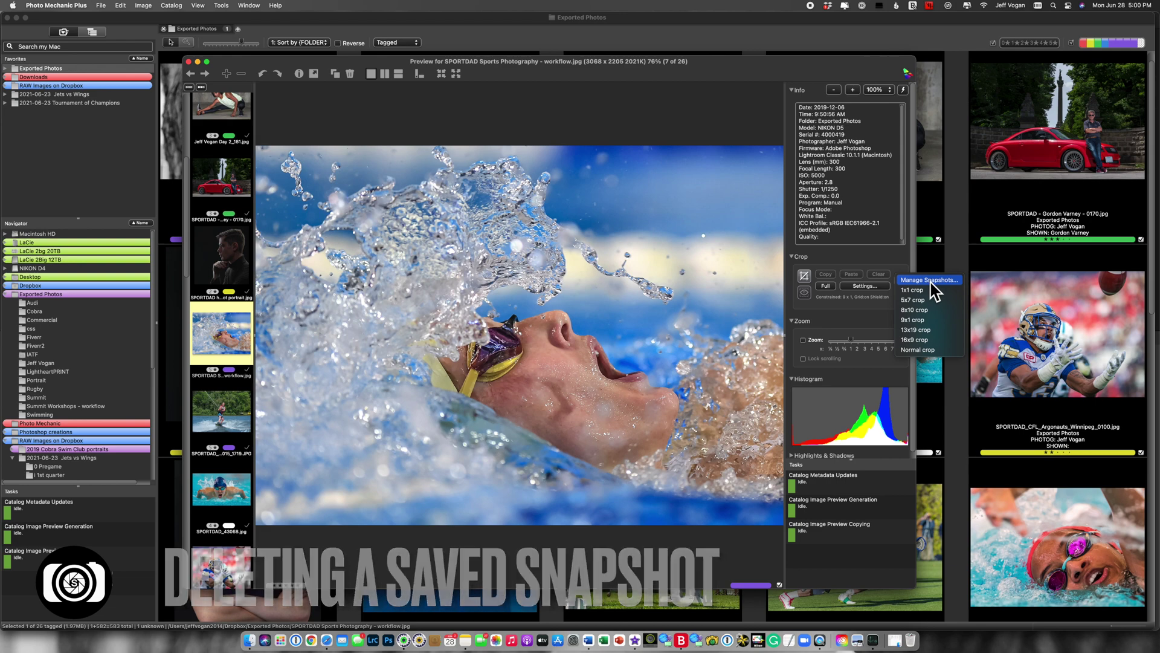
{"action": "left_click", "coordinate": [931, 281]}
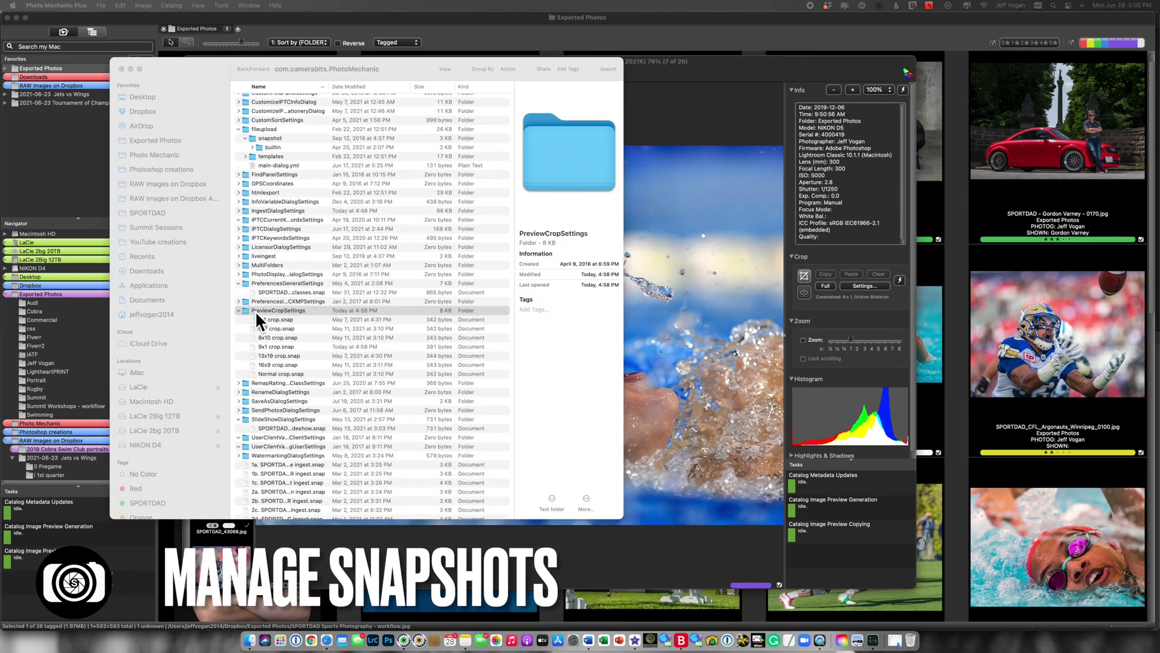
- Trash '9x1 crop.snap' from PreviewCropSettings and close the Finder window
{"action": "scroll", "coordinate": [278, 310], "scroll_direction": "up", "scroll_amount": 1}
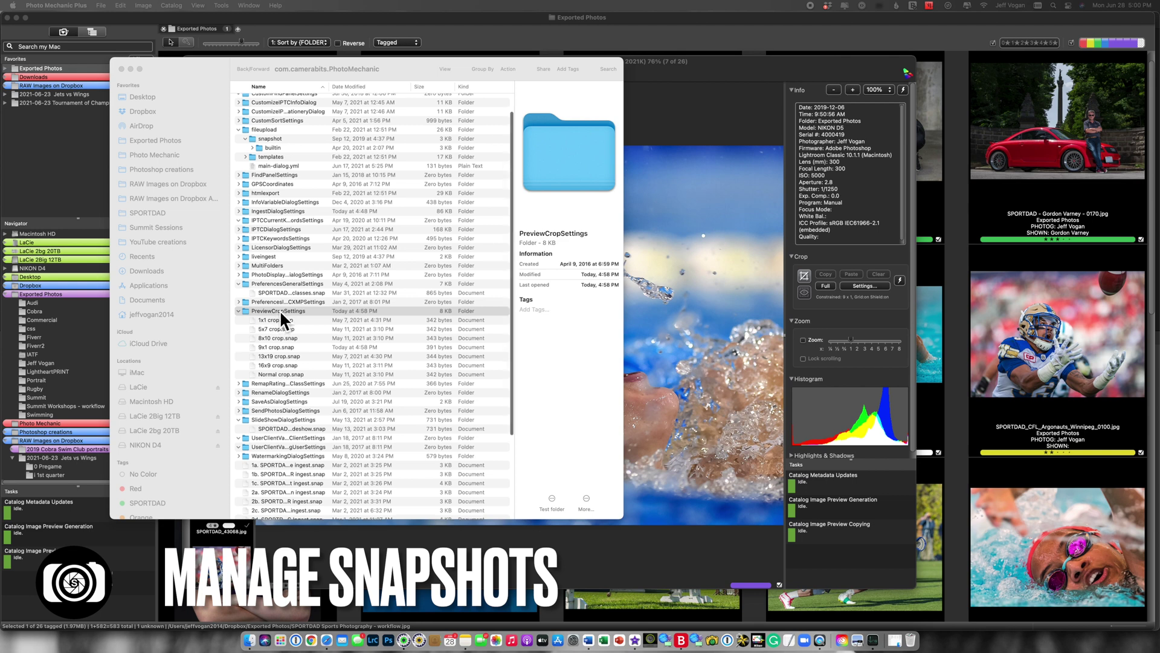
{"action": "scroll", "coordinate": [289, 324], "scroll_direction": "down", "scroll_amount": 1}
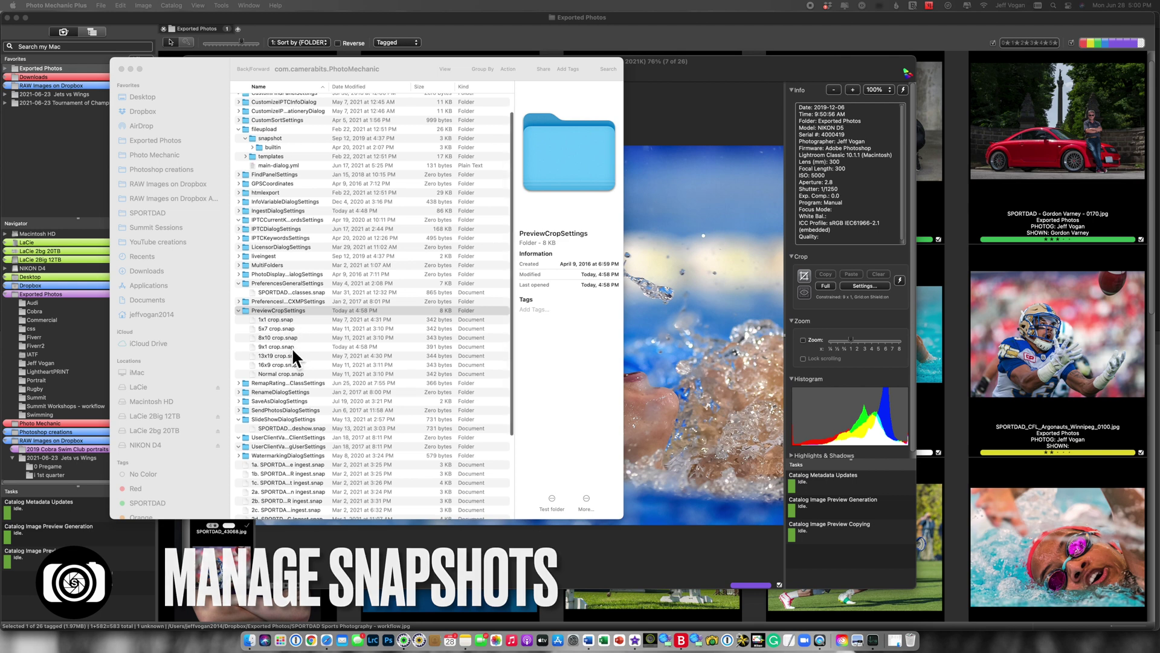
{"action": "left_click", "coordinate": [291, 346]}
{"action": "right_click", "coordinate": [291, 346]}
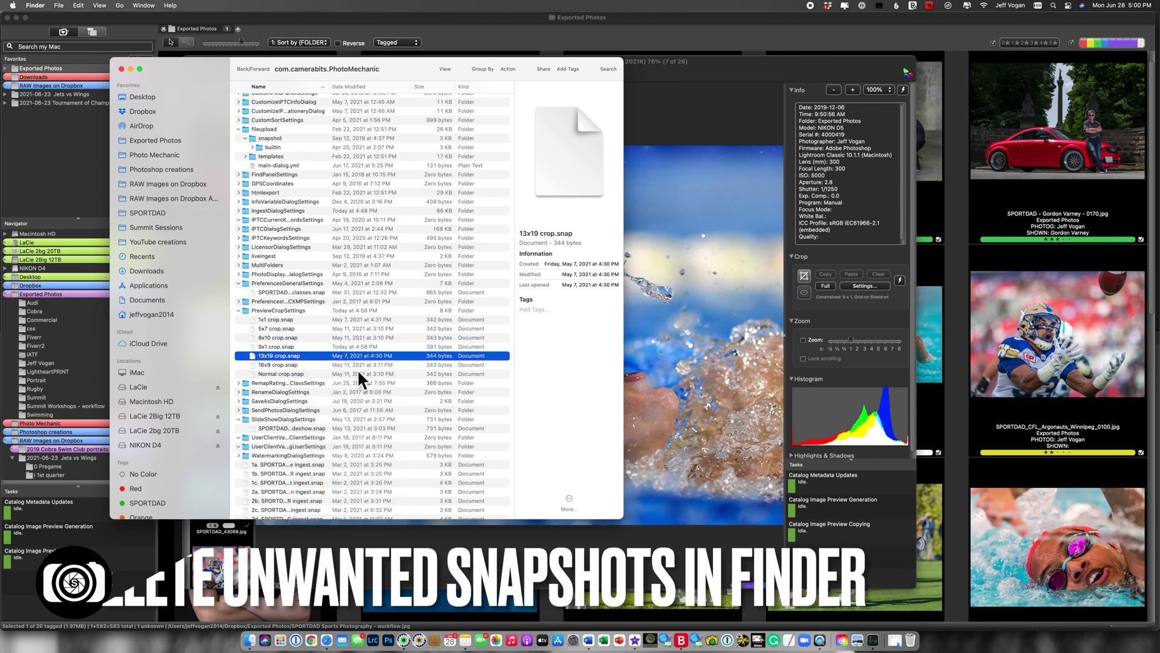
{"action": "left_click", "coordinate": [121, 69]}
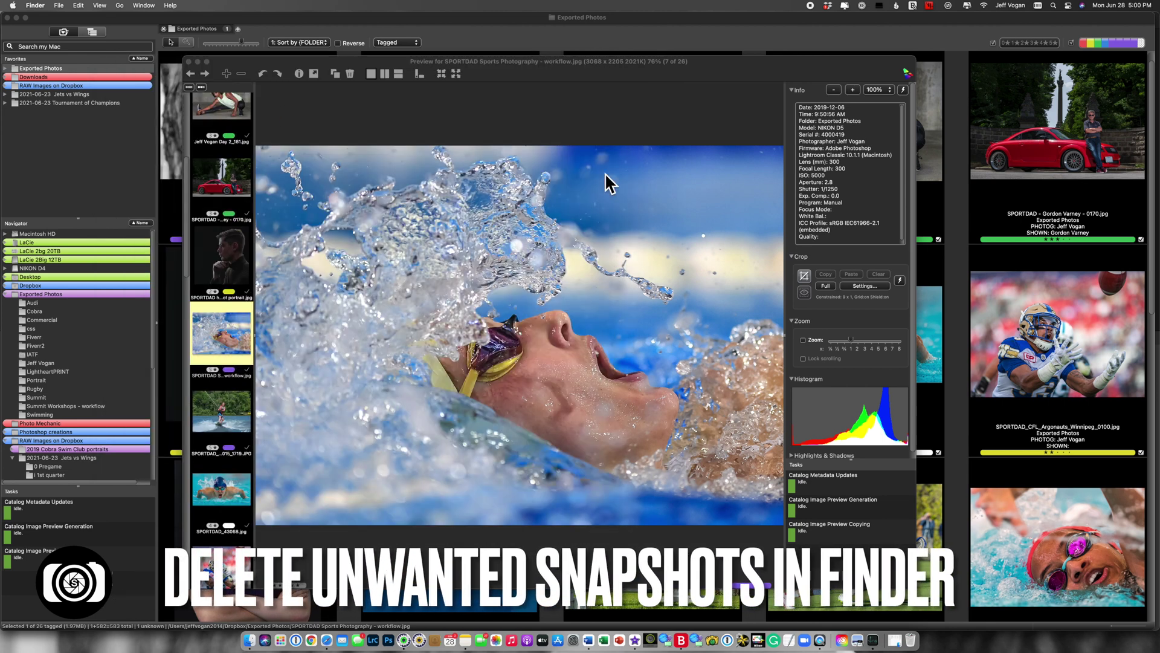
- Return to the contact sheet, reopen the Ingest dialog with Cmd+G, and show its saved snapshots
{"action": "left_click", "coordinate": [900, 276]}
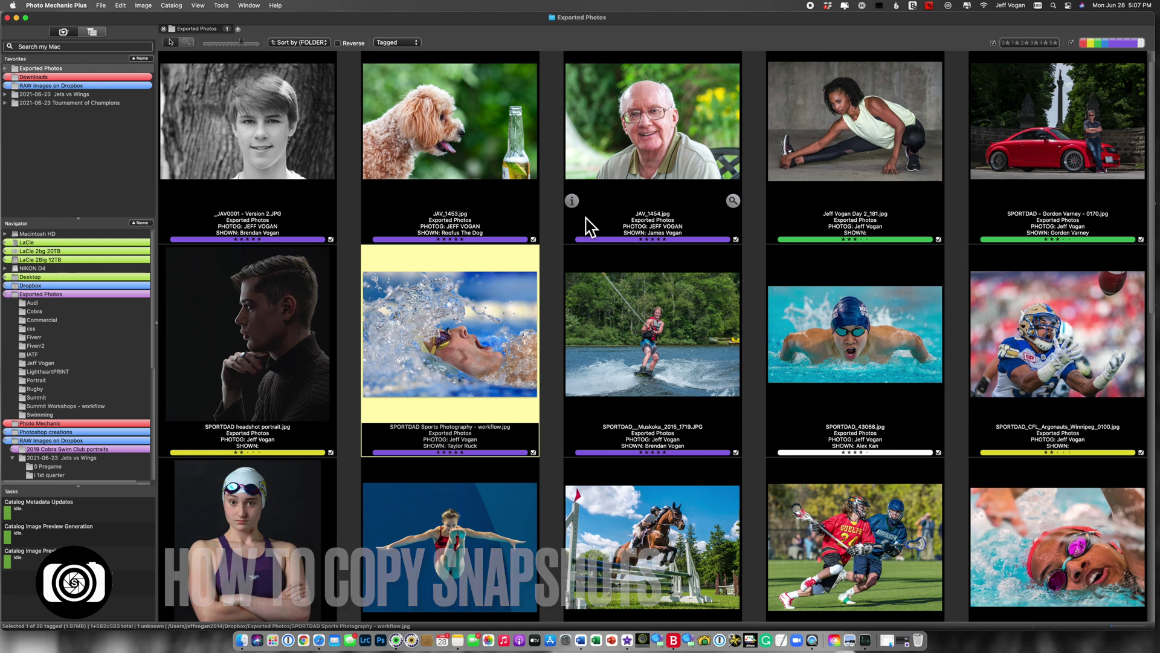
{"action": "key", "text": "super+g"}
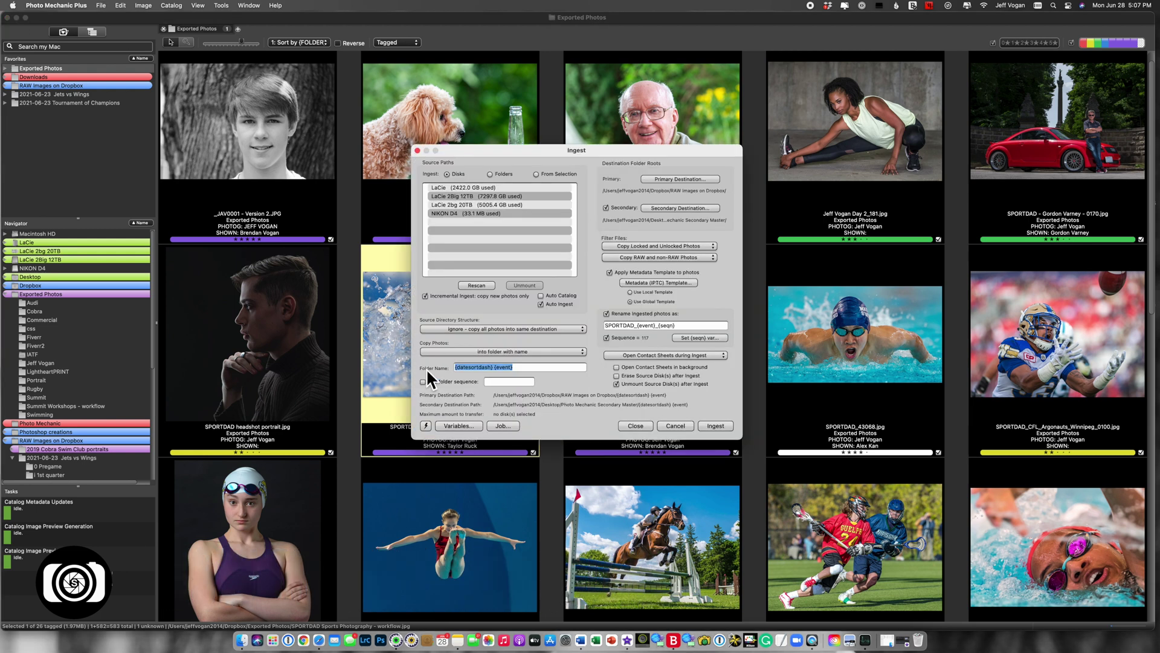
{"action": "left_click", "coordinate": [426, 425]}
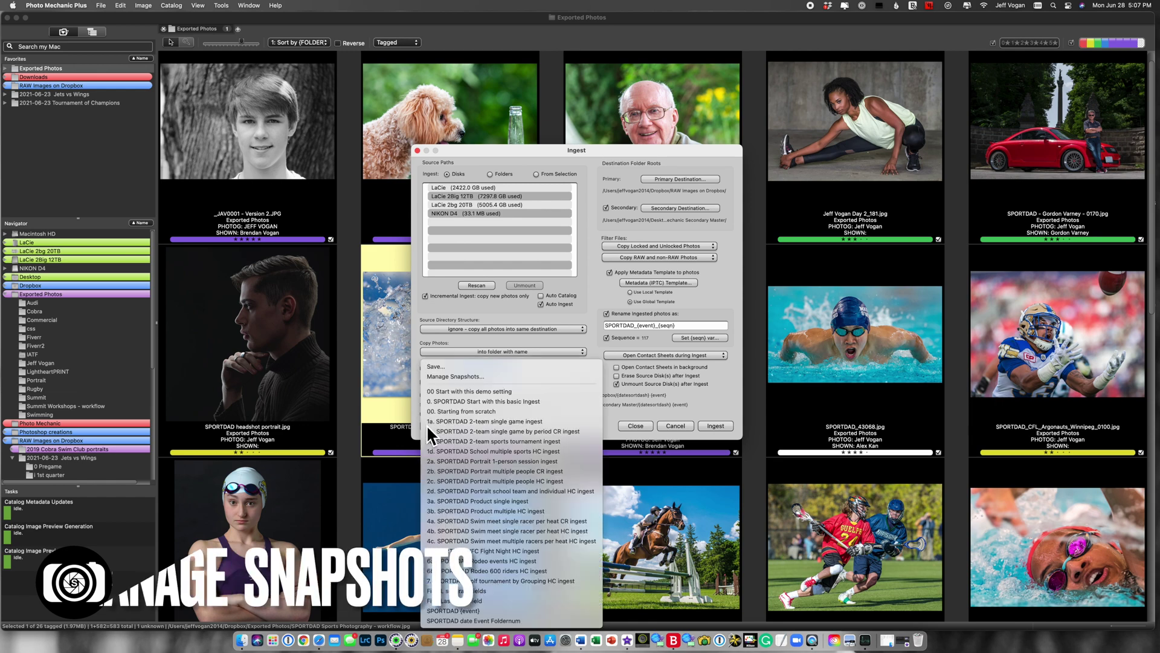
- Reveal the IngestDialogSettings snapshot folder in Finder and move its window left
{"action": "left_click", "coordinate": [451, 377]}
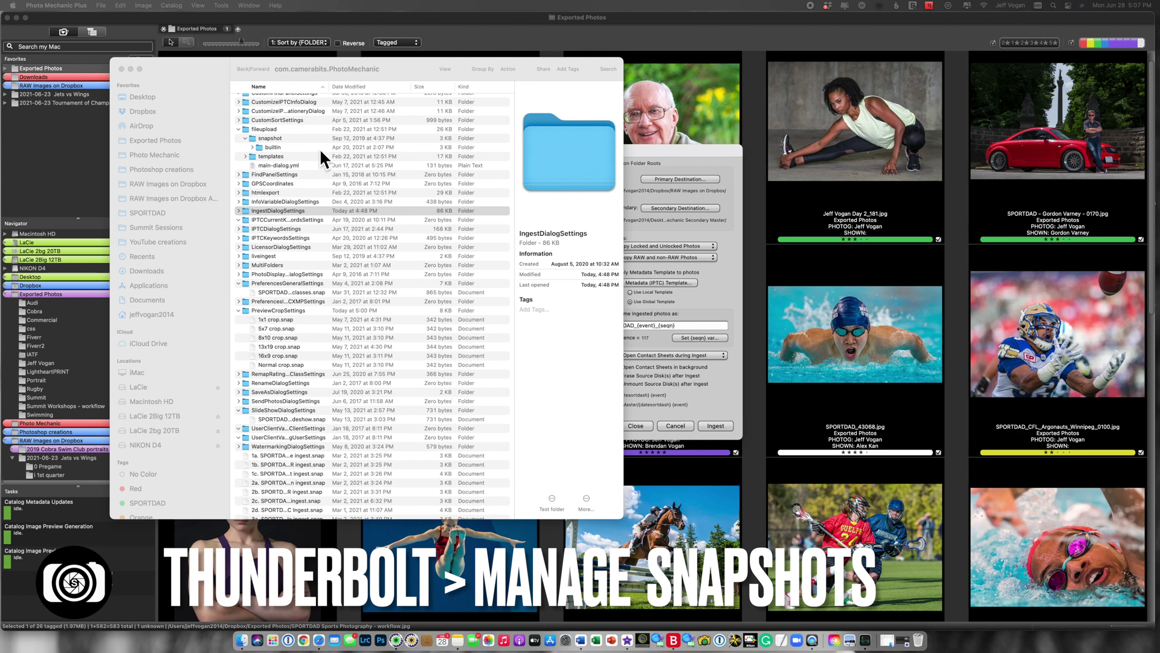
{"action": "left_click", "coordinate": [240, 212]}
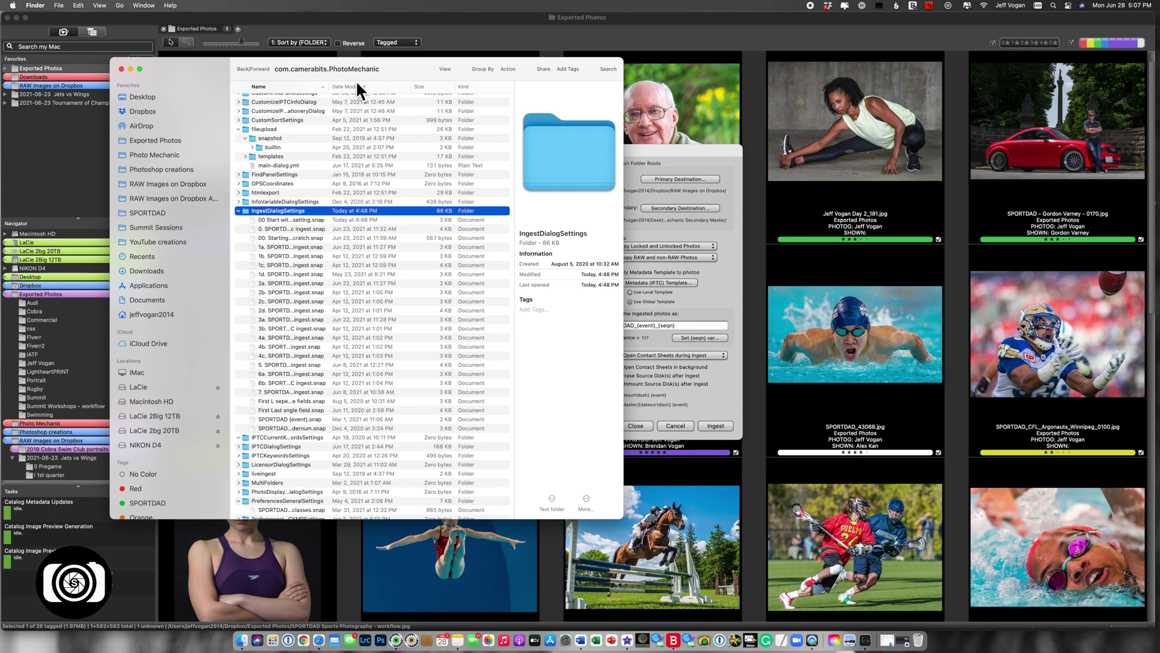
{"action": "left_click_drag", "start_coordinate": [401, 67], "coordinate": [354, 66]}
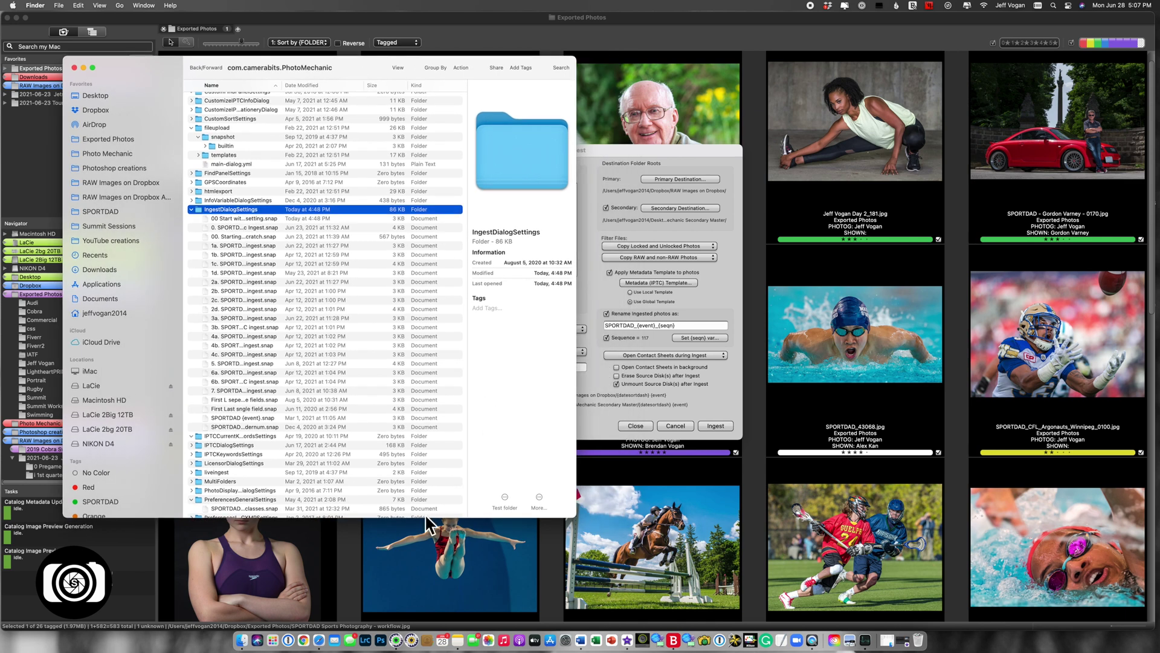
- In a second Finder window at Summit Sessions > 3. Ingest Examples, select snapshots 00 through 6a
{"action": "left_click", "coordinate": [59, 5]}
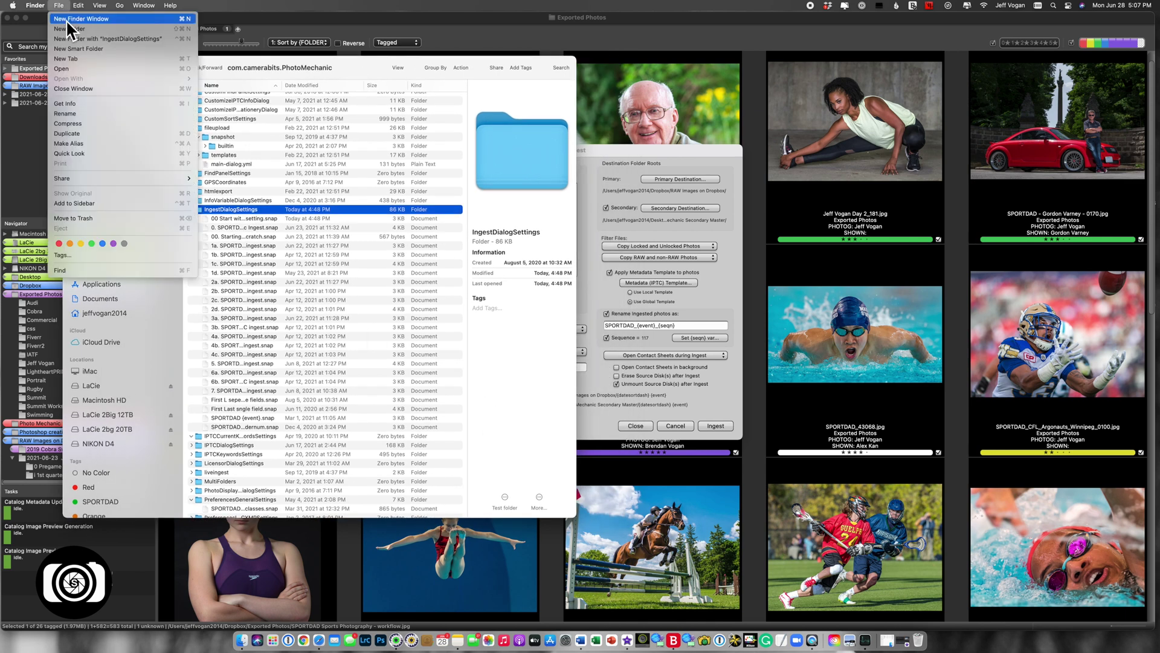
{"action": "left_click", "coordinate": [103, 42]}
{"action": "left_click_drag", "start_coordinate": [433, 145], "coordinate": [664, 145]}
{"action": "left_click_drag", "start_coordinate": [915, 321], "coordinate": [948, 530]}
{"action": "left_click", "coordinate": [631, 292]}
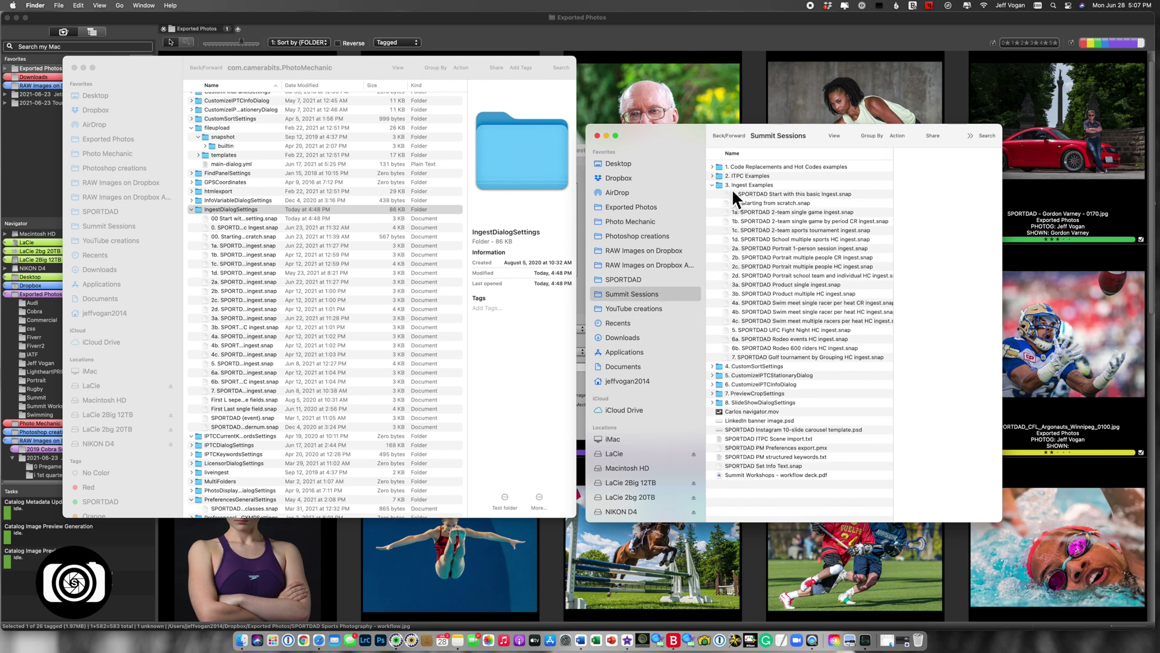
{"action": "left_click", "coordinate": [744, 187]}
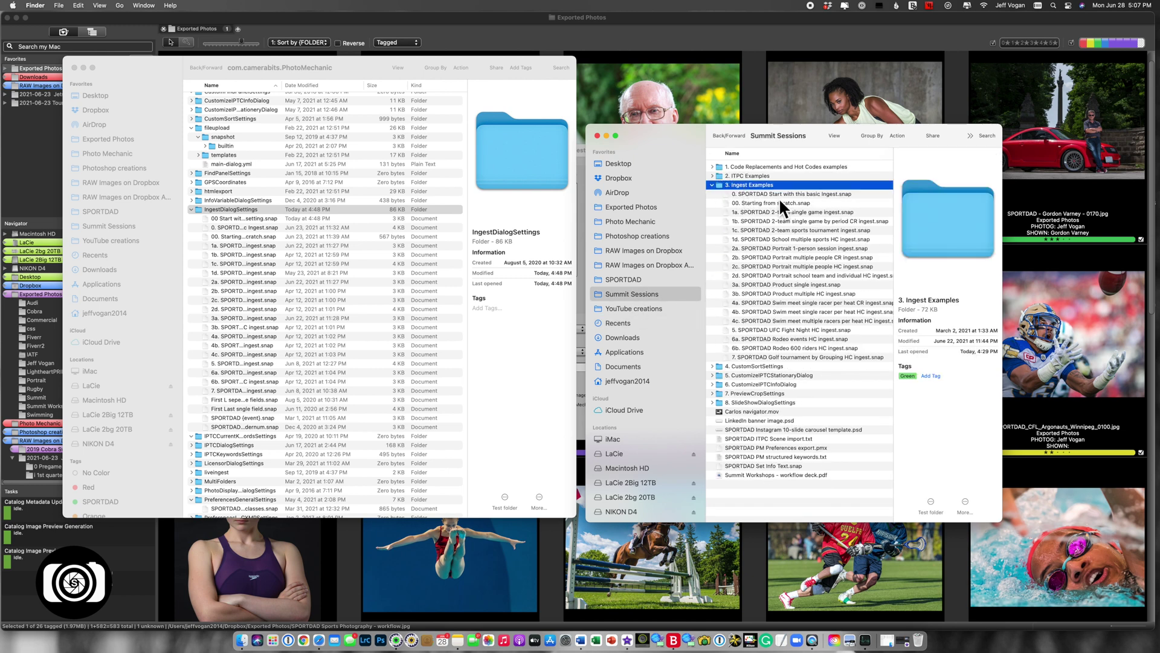
{"action": "left_click", "coordinate": [264, 219]}
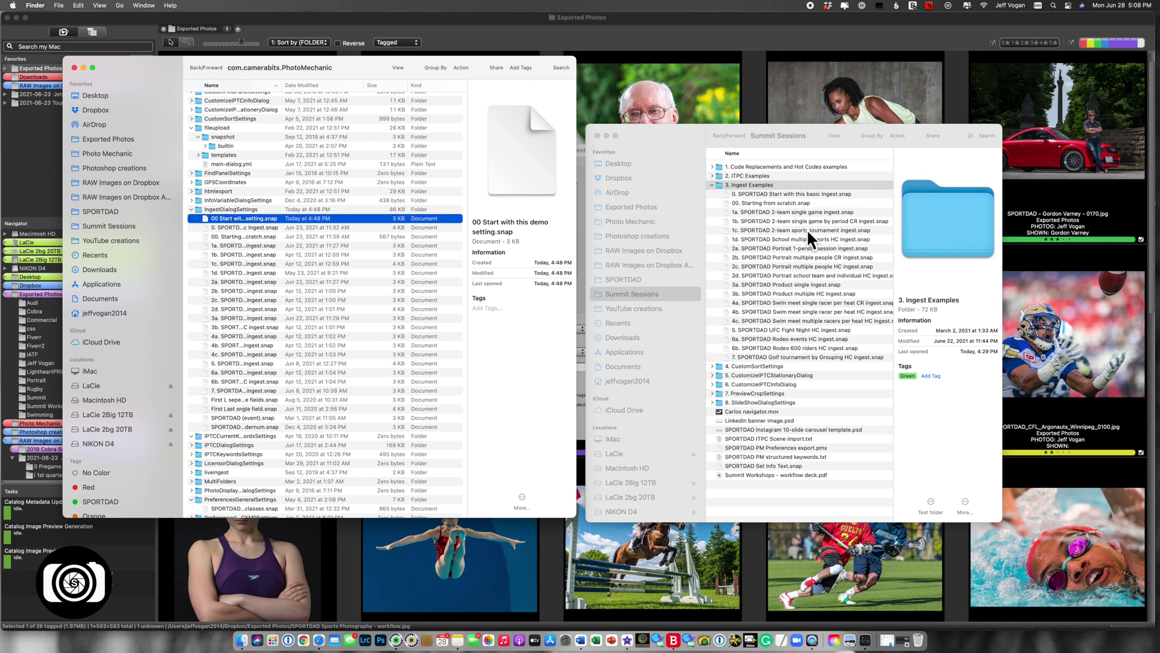
{"action": "left_click", "coordinate": [782, 199]}
{"action": "left_click_drag", "start_coordinate": [782, 199], "coordinate": [783, 332]}
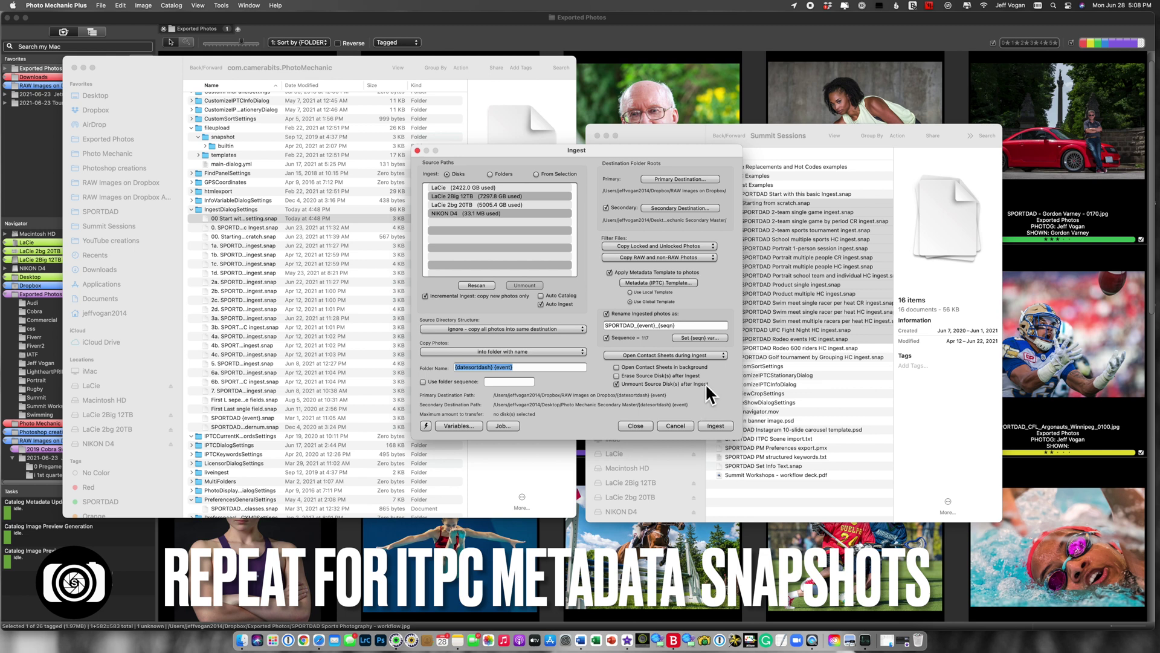
- Open the IPTC template and reveal its IPTCDialogSettings snapshot files in Finder
{"action": "left_click", "coordinate": [661, 284]}
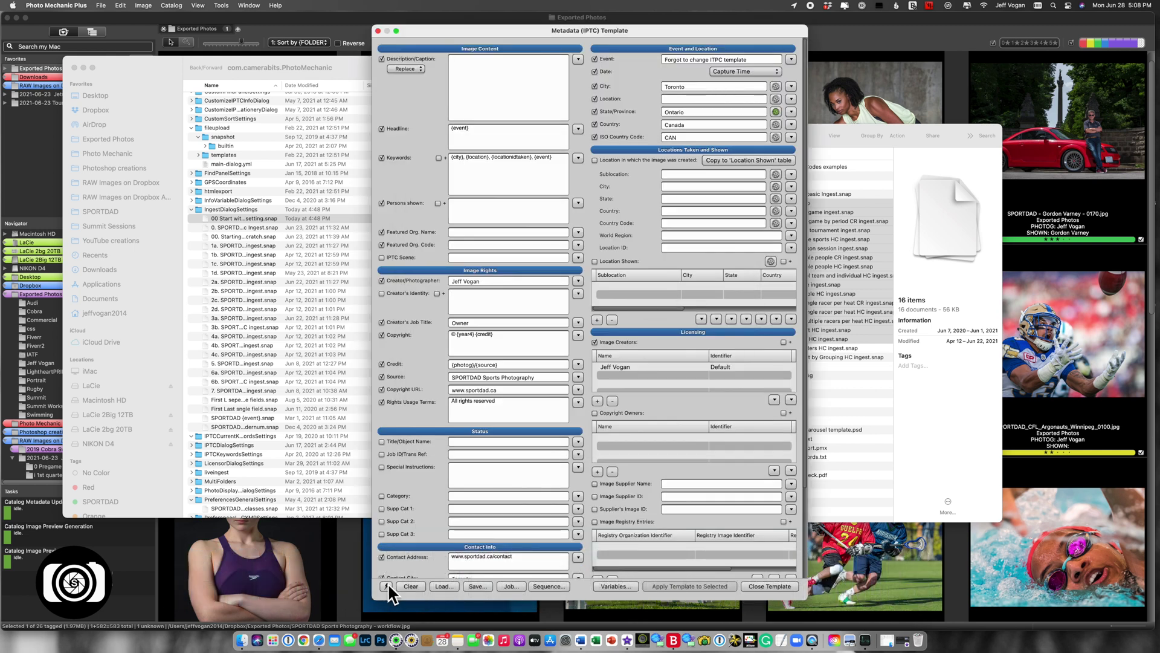
{"action": "left_click", "coordinate": [385, 584]}
{"action": "left_click", "coordinate": [438, 346]}
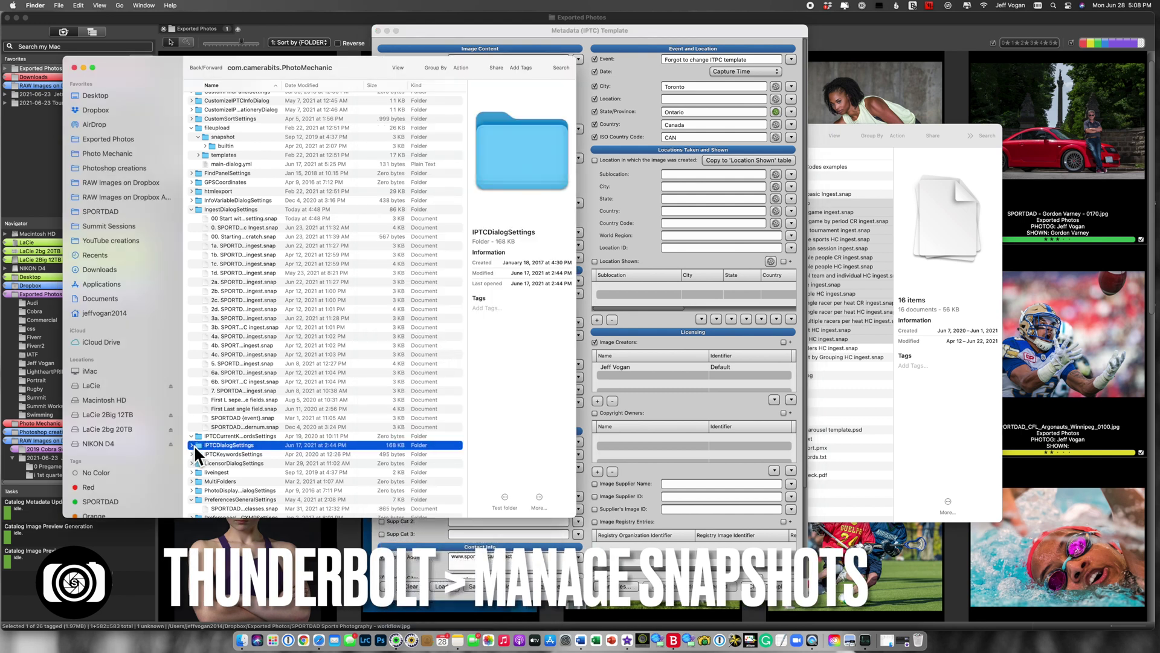
{"action": "left_click", "coordinate": [191, 445]}
{"action": "scroll", "coordinate": [368, 445], "scroll_direction": "down", "scroll_amount": 2}
{"action": "scroll", "coordinate": [368, 445], "scroll_direction": "down", "scroll_amount": 1}
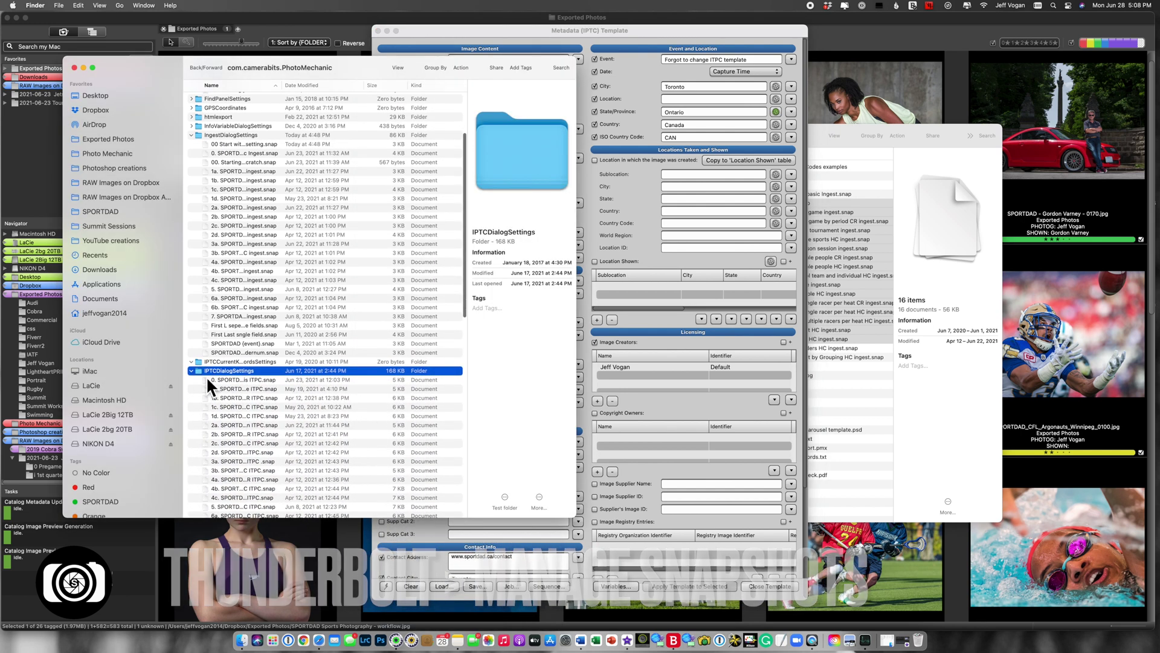
- In Summit Sessions' 2. ITPC Examples, show details of '1a. SPORTDAD 2-team single game ITPC.snap'
{"action": "left_click", "coordinate": [894, 374]}
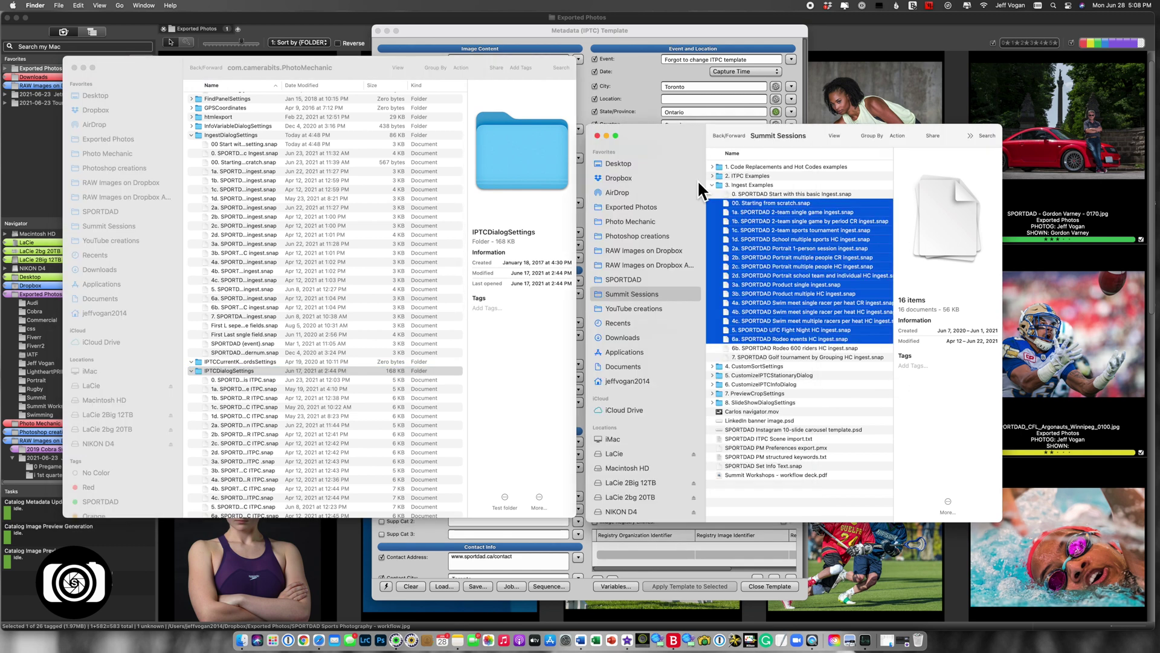
{"action": "left_click", "coordinate": [712, 185]}
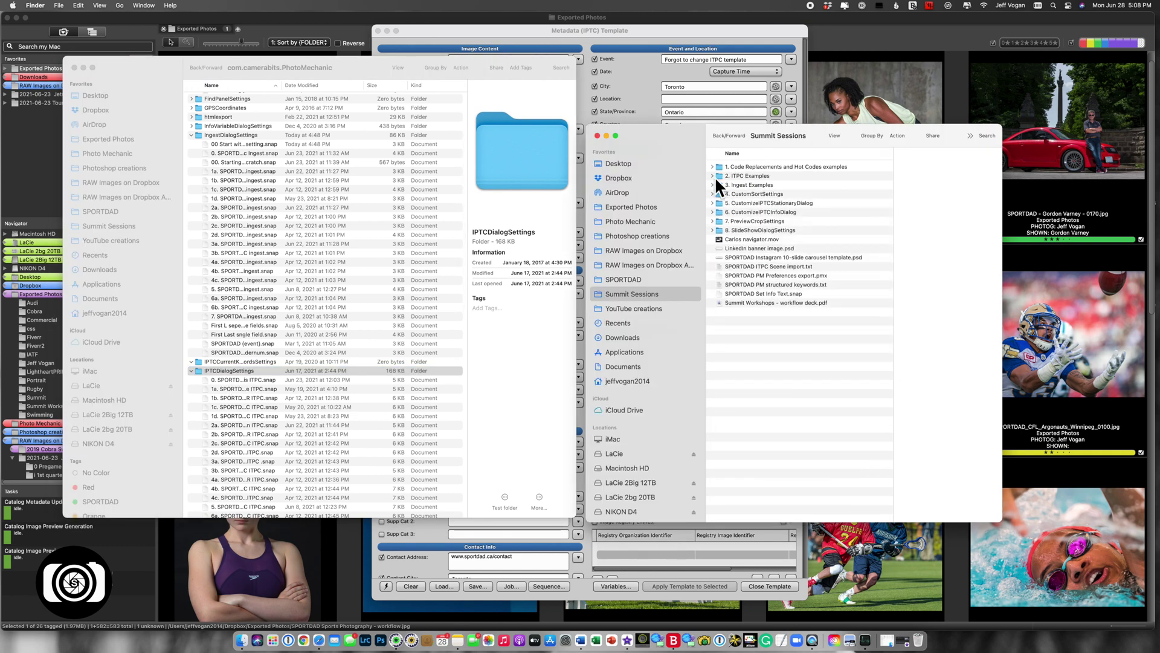
{"action": "left_click", "coordinate": [712, 176]}
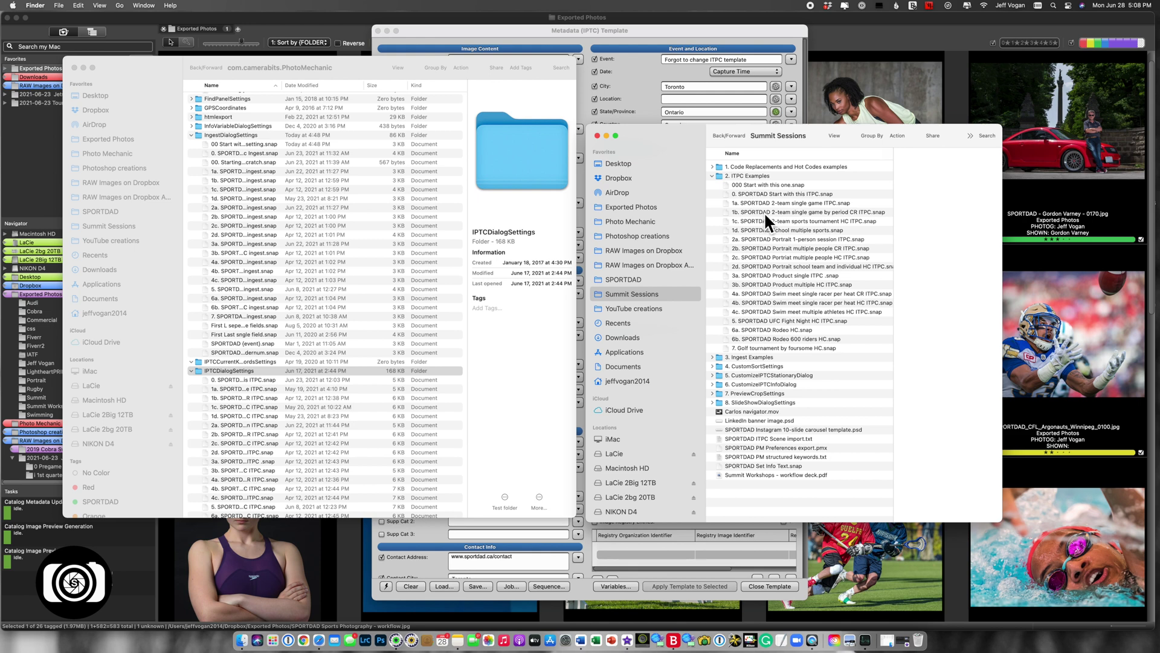
{"action": "left_click", "coordinate": [778, 220]}
{"action": "left_click", "coordinate": [779, 203]}
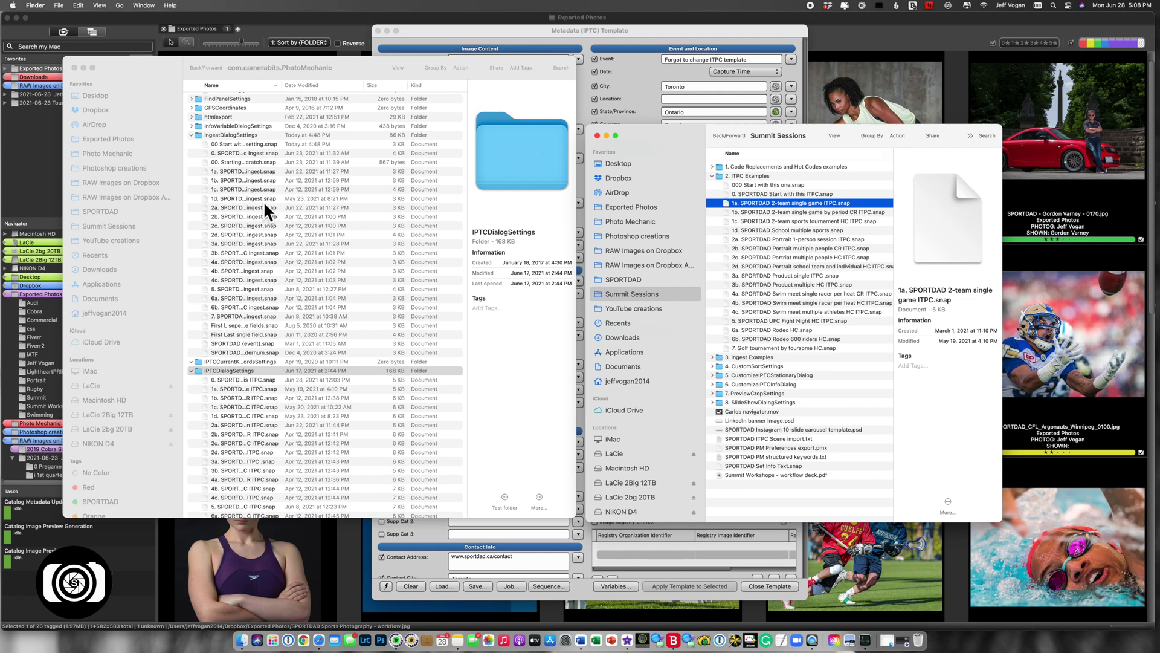
- Browse the Photo Mechanic folder and the expanded 'Code Replacements and Hot Codes examples' folder, then close Summit Sessions
{"action": "scroll", "coordinate": [265, 204], "scroll_direction": "up", "scroll_amount": 4}
{"action": "scroll", "coordinate": [263, 200], "scroll_direction": "up", "scroll_amount": 2}
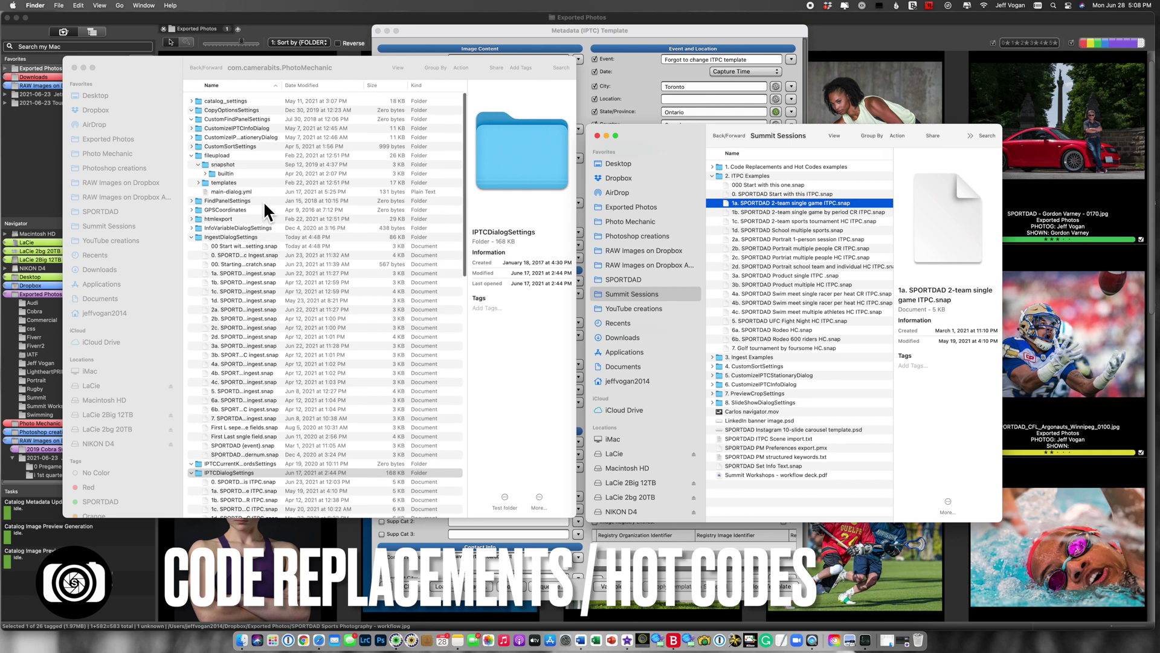
{"action": "left_click", "coordinate": [127, 155]}
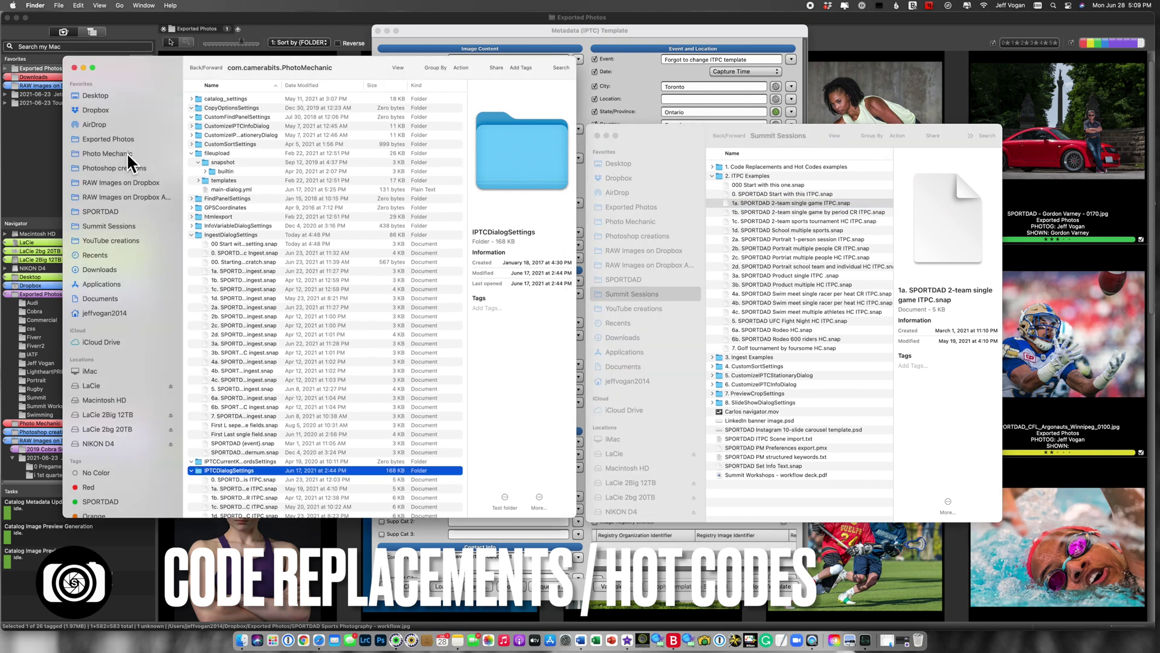
{"action": "left_click", "coordinate": [127, 155]}
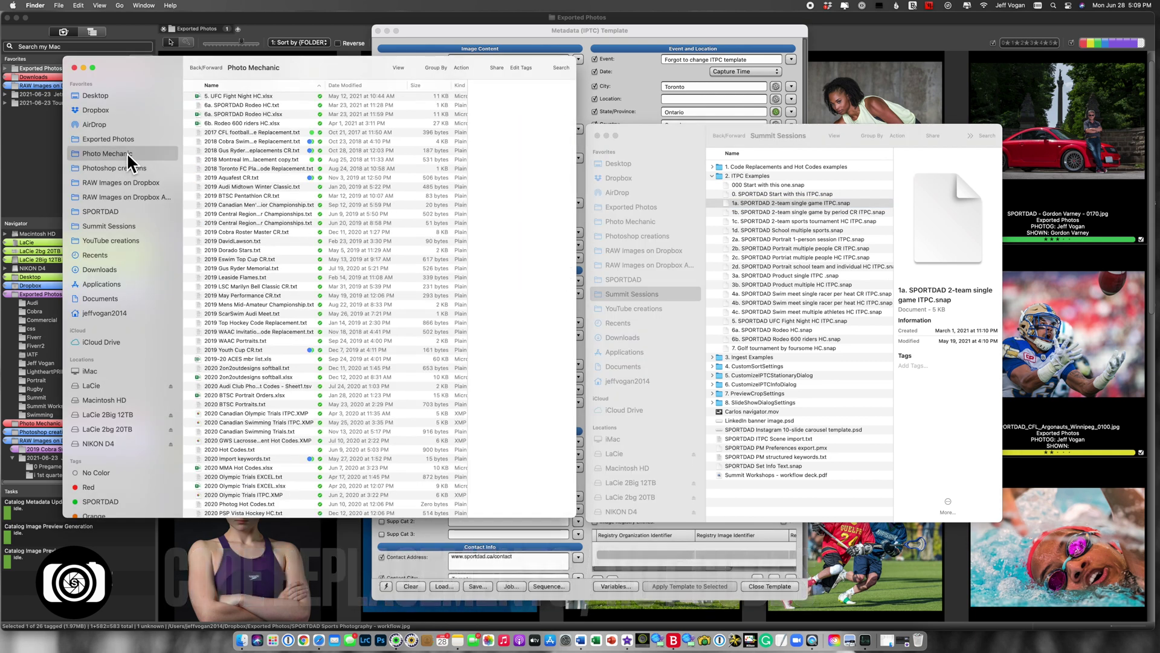
{"action": "left_click", "coordinate": [715, 167]}
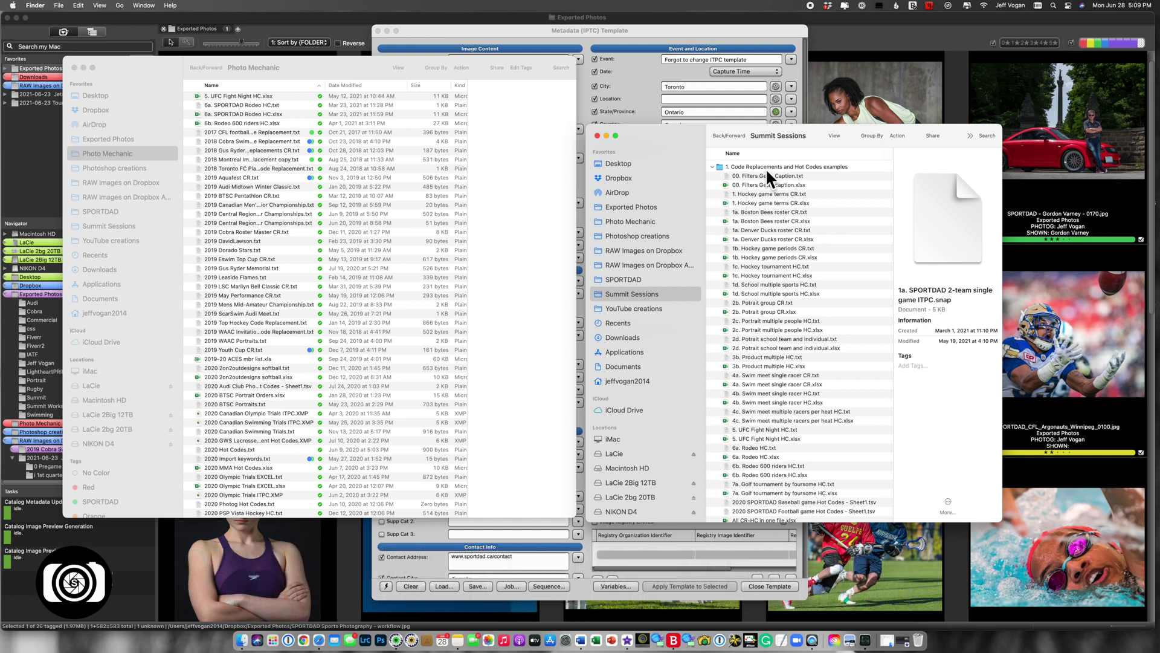
{"action": "left_click", "coordinate": [597, 136]}
- Close the Finder and metadata template windows, then review the saved Ingest snapshots without choosing one
{"action": "left_click", "coordinate": [75, 68]}
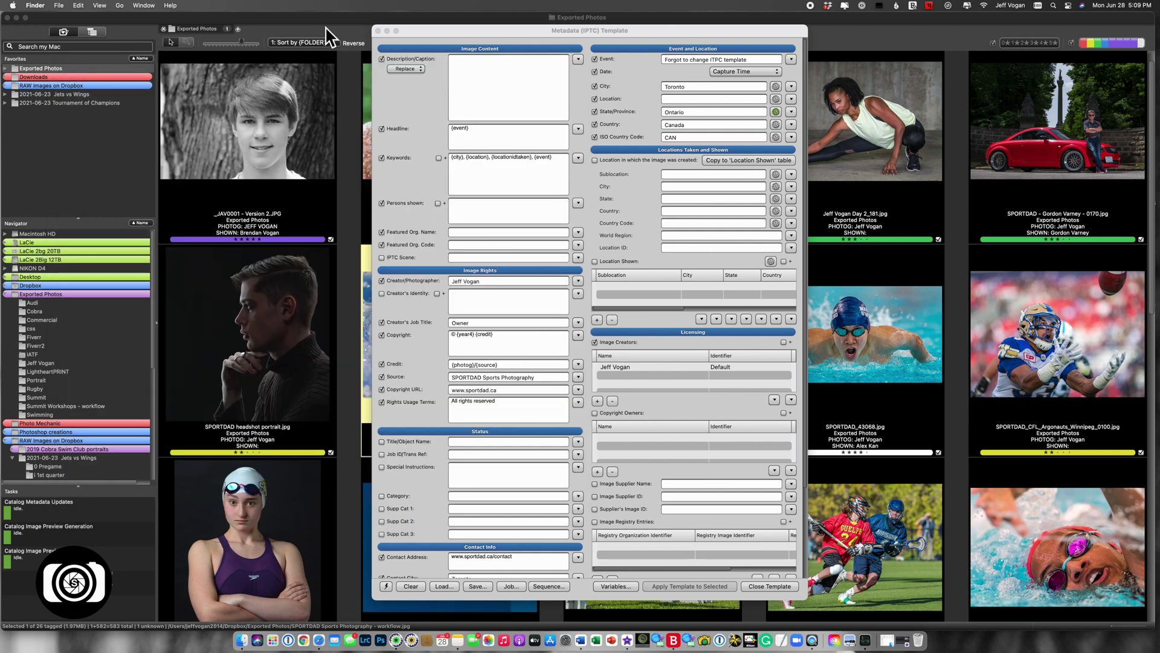
{"action": "left_click", "coordinate": [378, 30]}
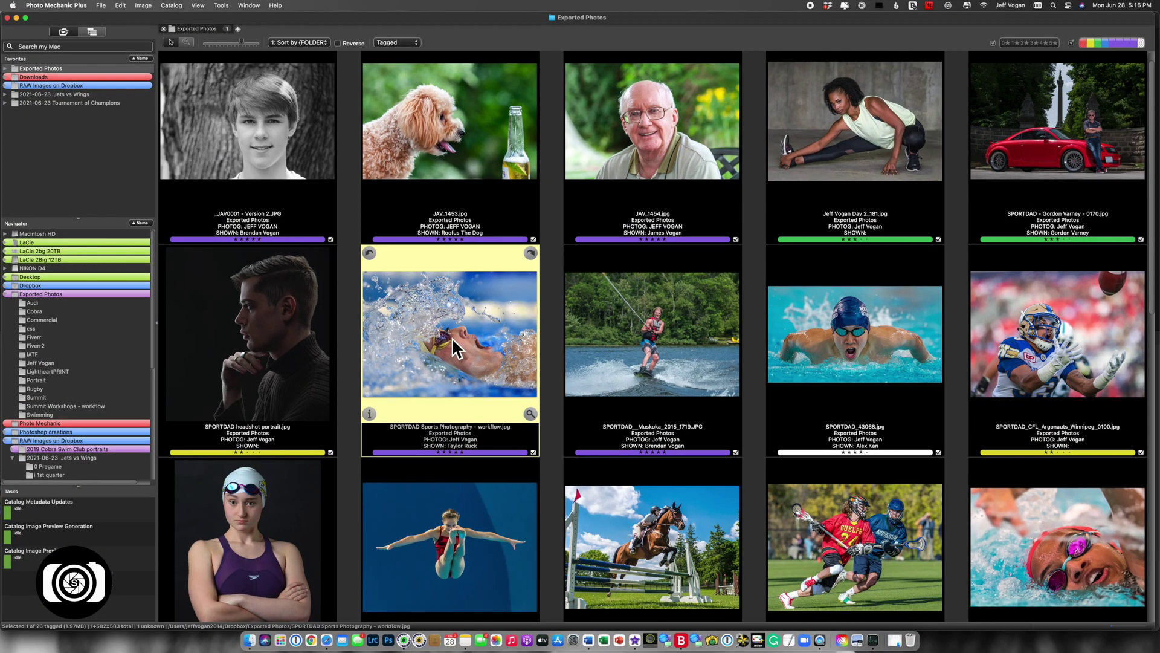
{"action": "key", "text": "super+g"}
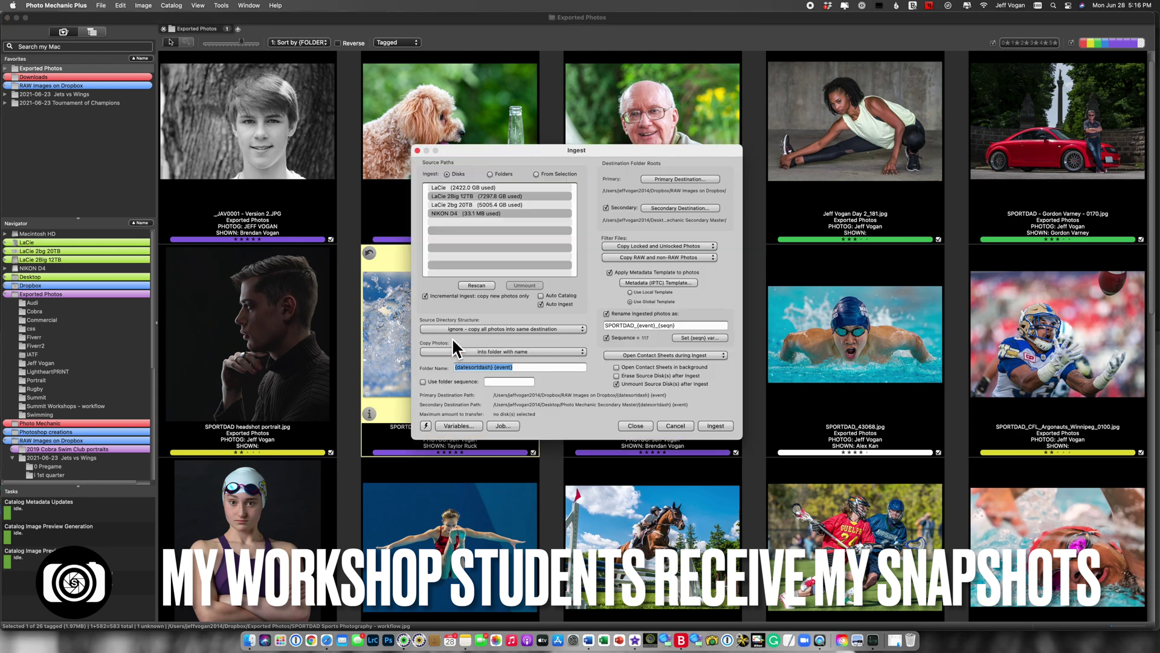
{"action": "left_click", "coordinate": [428, 424]}
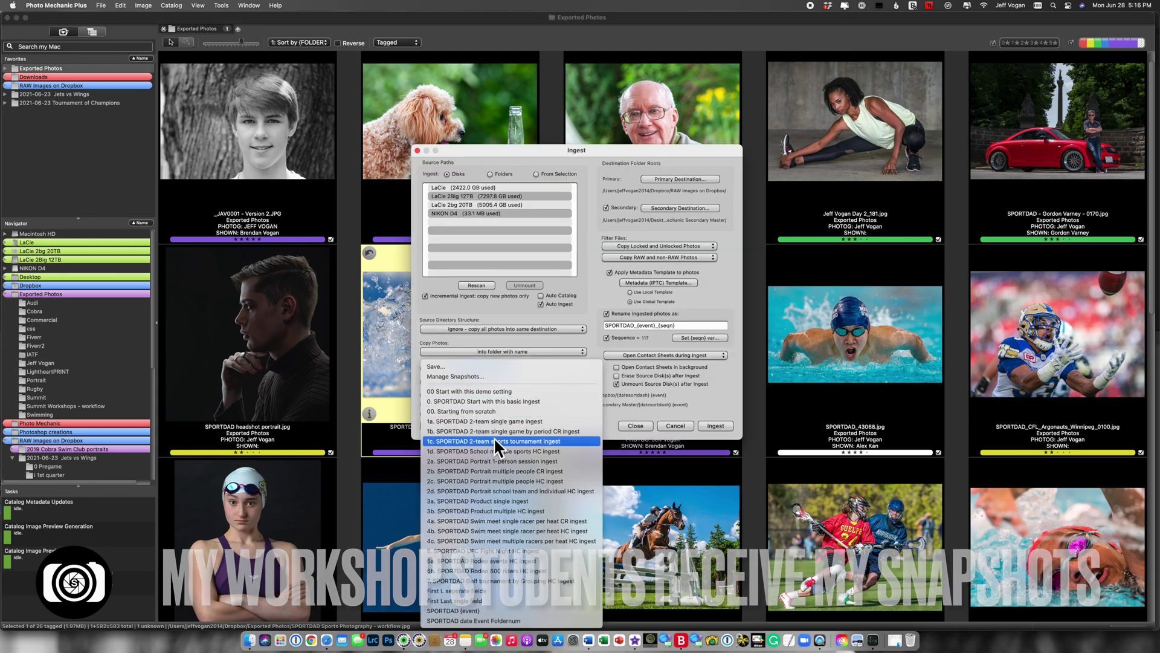
{"action": "left_click", "coordinate": [671, 282]}
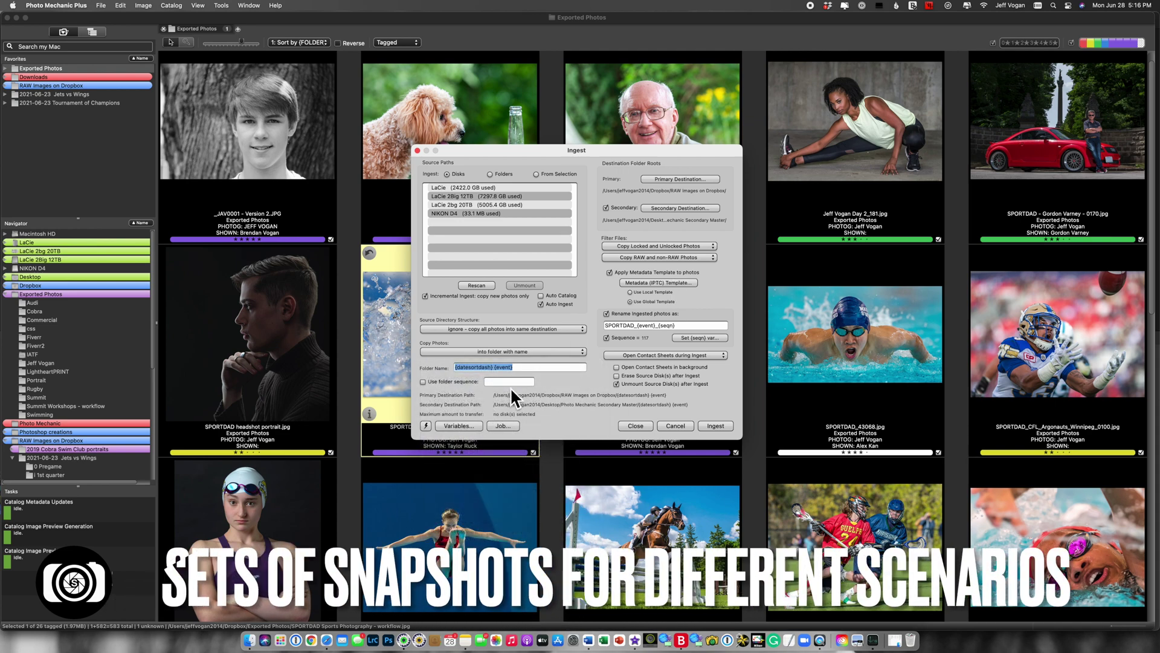
- Pick a saved IPTC template snapshot in the ingest Metadata Template, then close both dialogs
{"action": "left_click", "coordinate": [649, 283]}
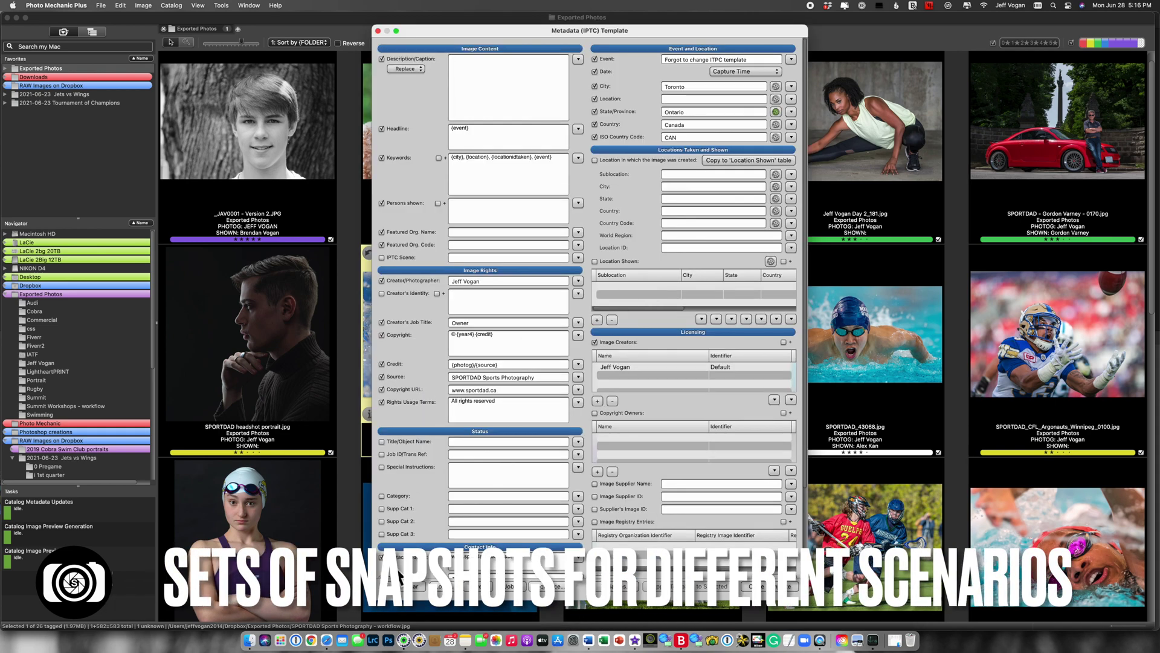
{"action": "left_click", "coordinate": [423, 582]}
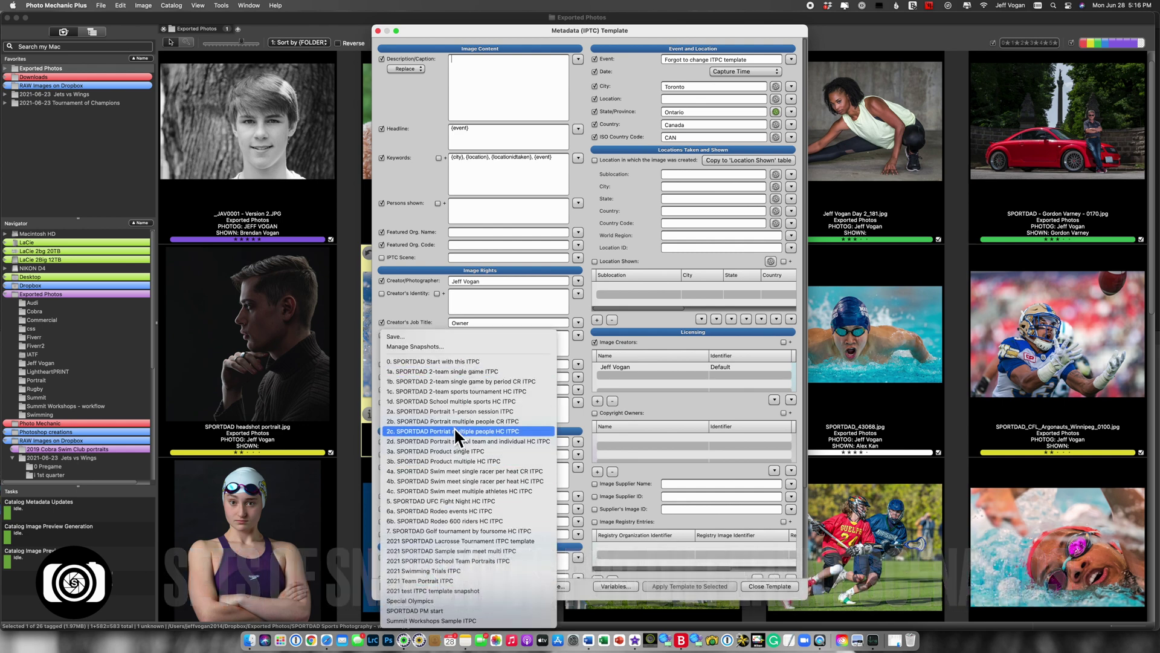
{"action": "left_click", "coordinate": [550, 380]}
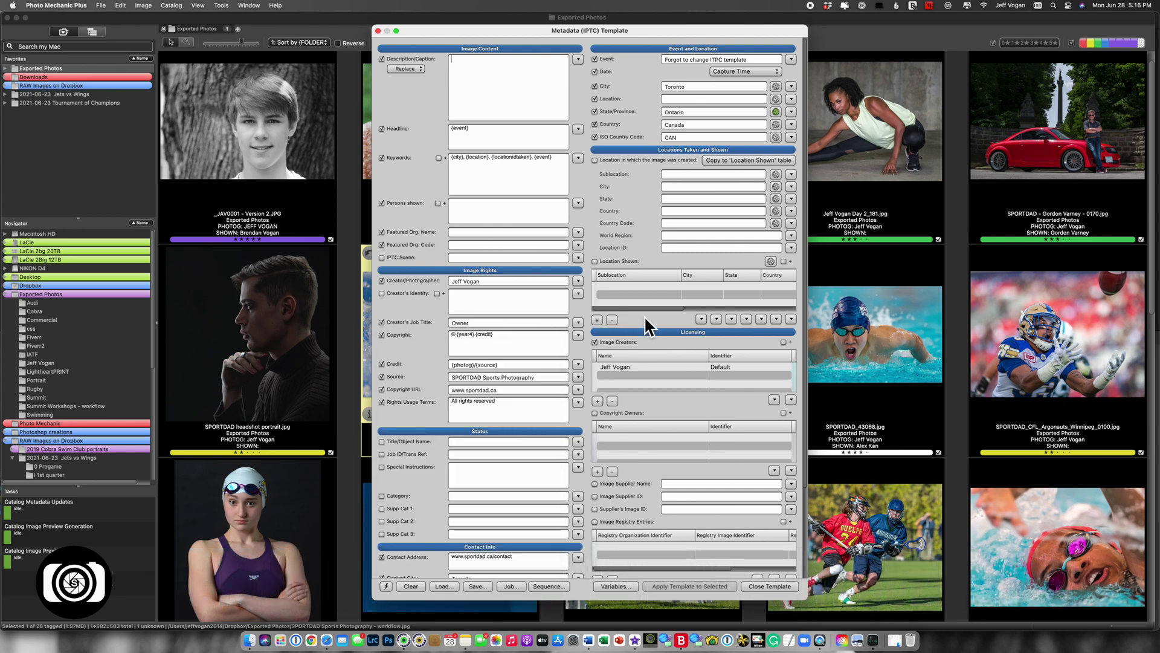
{"action": "key", "text": "Return"}
{"action": "key", "text": "Escape"}
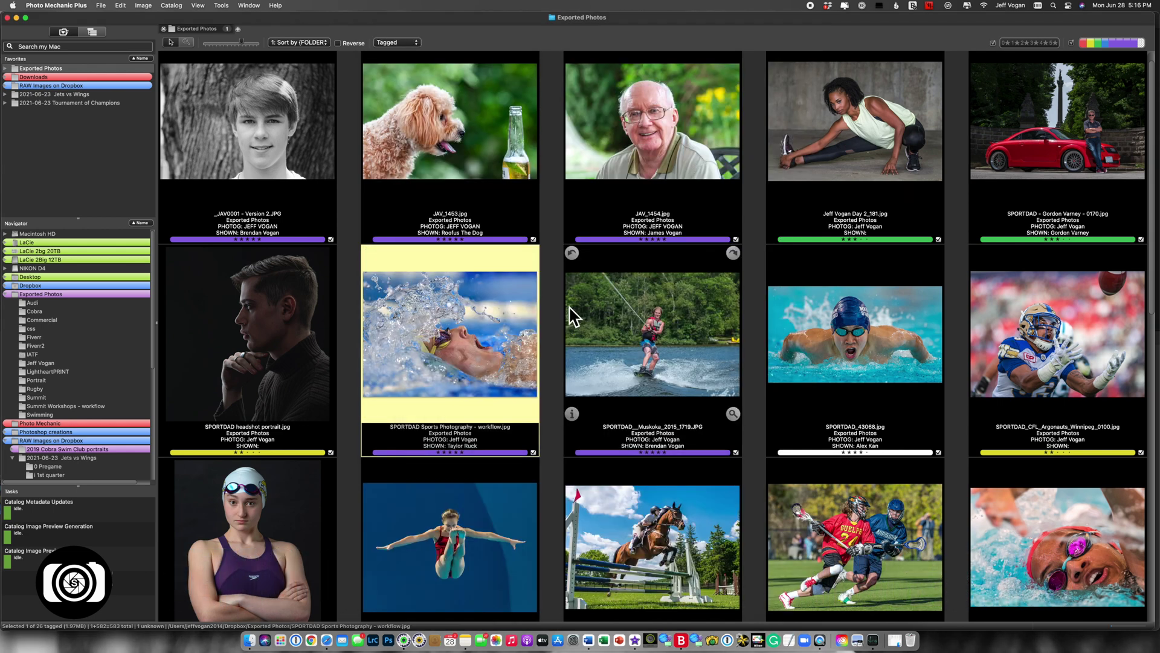
{"action": "left_click", "coordinate": [123, 6]}
{"action": "mouse_move", "coordinate": [188, 325]}
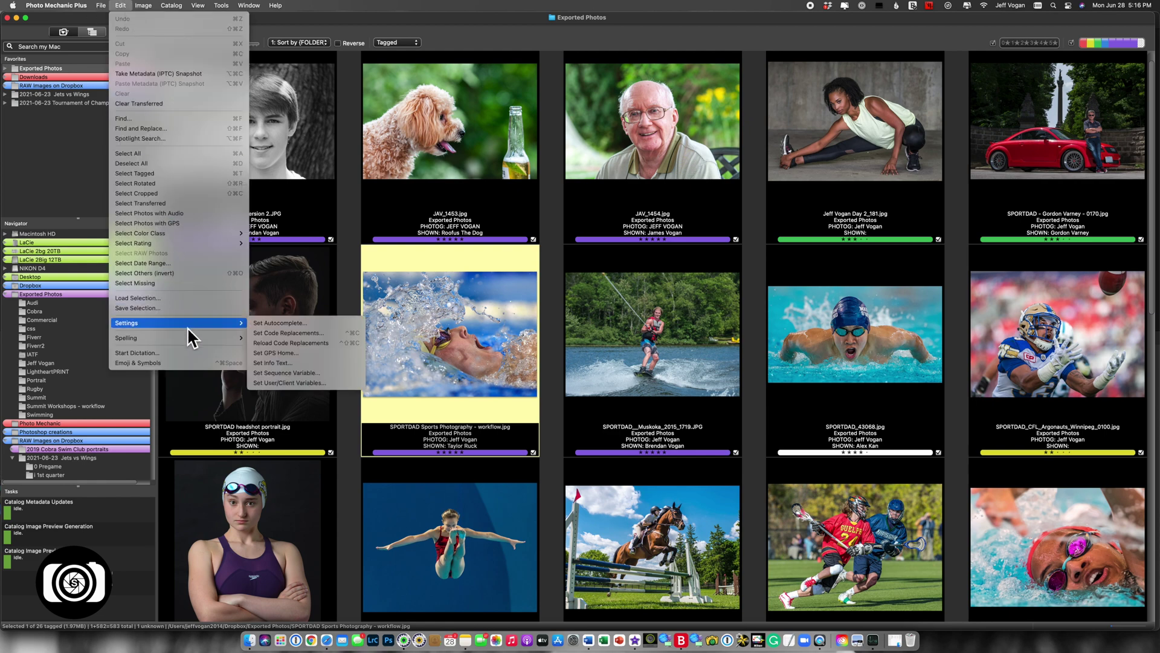
{"action": "left_click", "coordinate": [266, 333]}
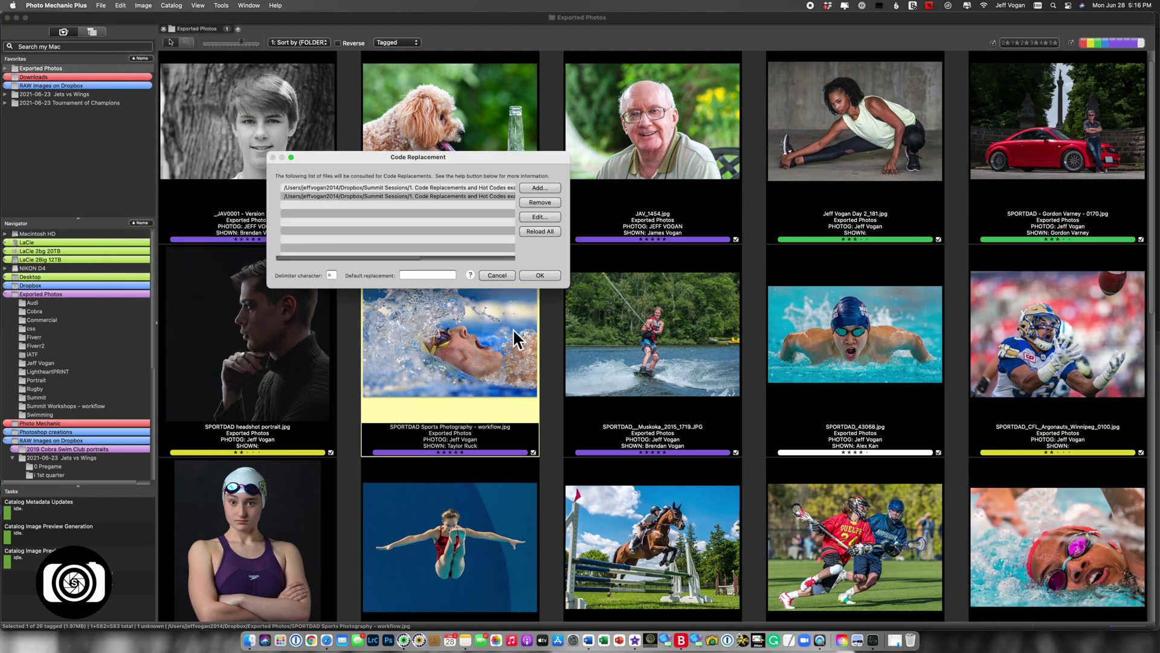
{"action": "left_click", "coordinate": [533, 187]}
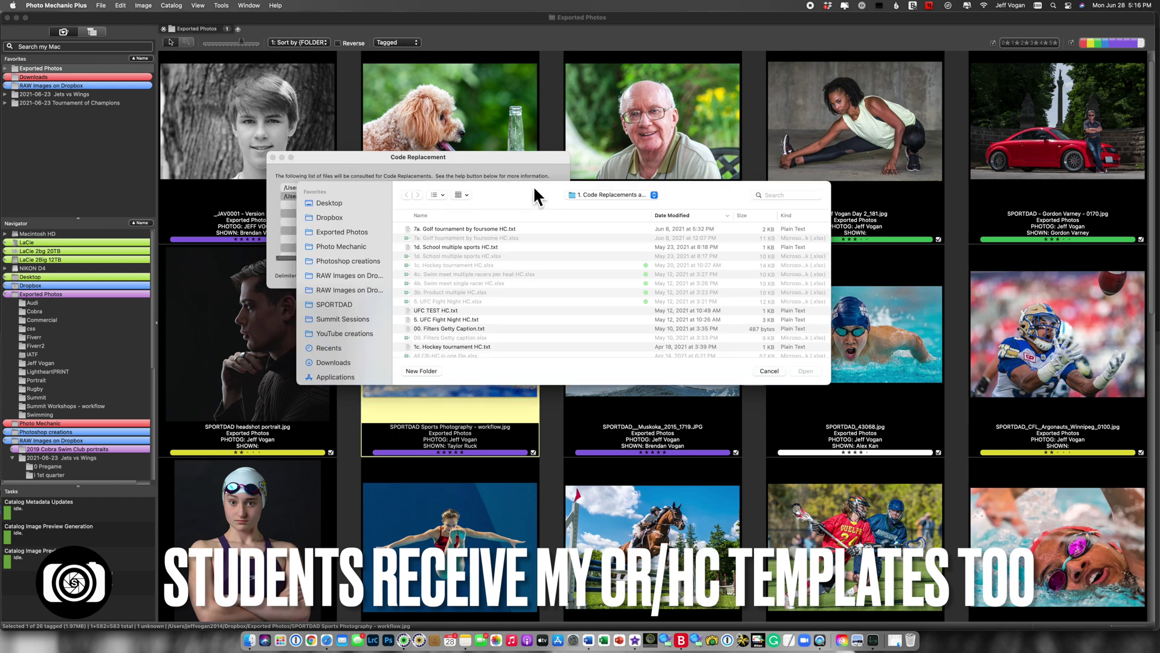
{"action": "left_click", "coordinate": [361, 318]}
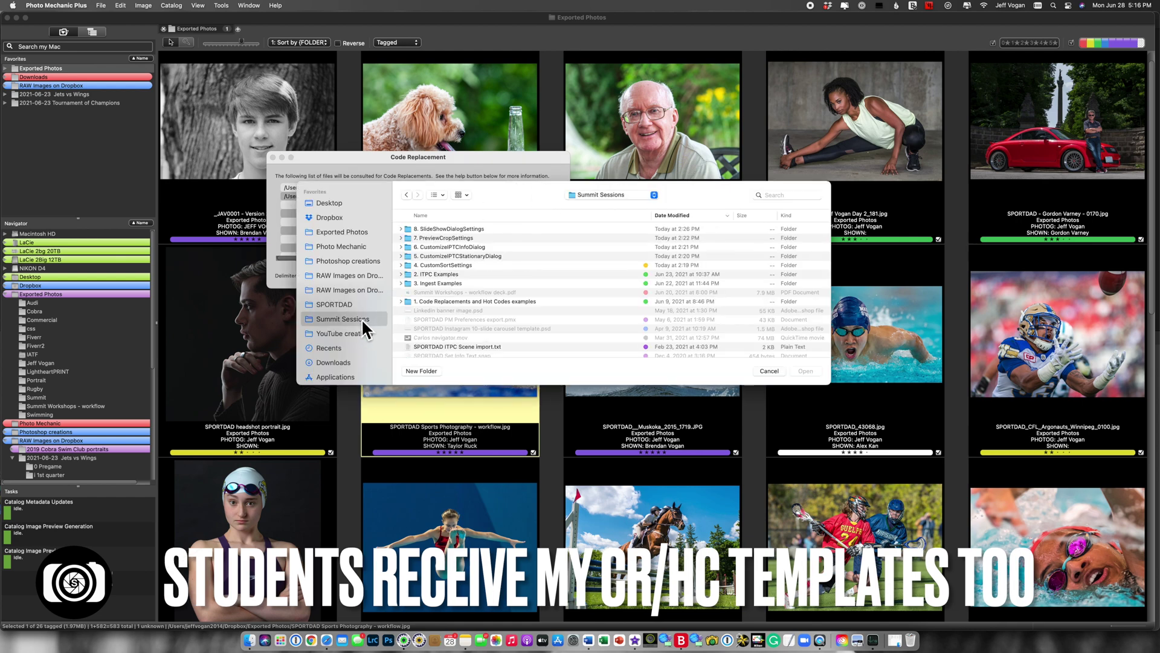
{"action": "double_click", "coordinate": [457, 301]}
{"action": "scroll", "coordinate": [509, 322], "scroll_direction": "down", "scroll_amount": 5}
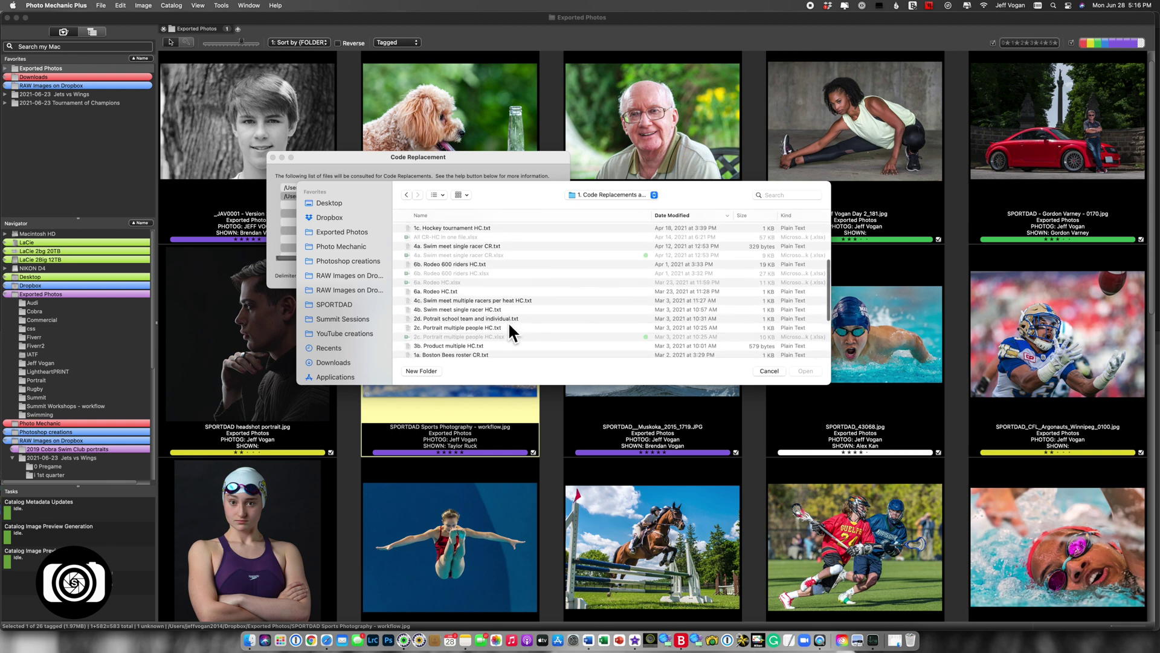
{"action": "scroll", "coordinate": [507, 321], "scroll_direction": "down", "scroll_amount": 5}
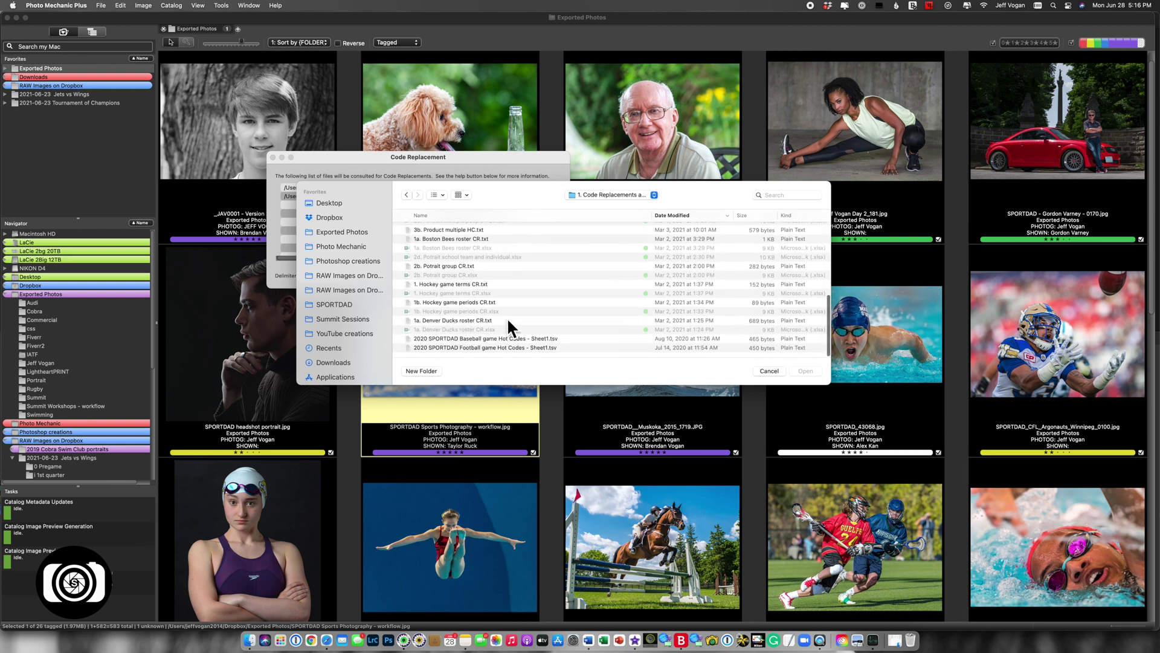
{"action": "left_click", "coordinate": [767, 372]}
{"action": "key", "text": "Escape"}
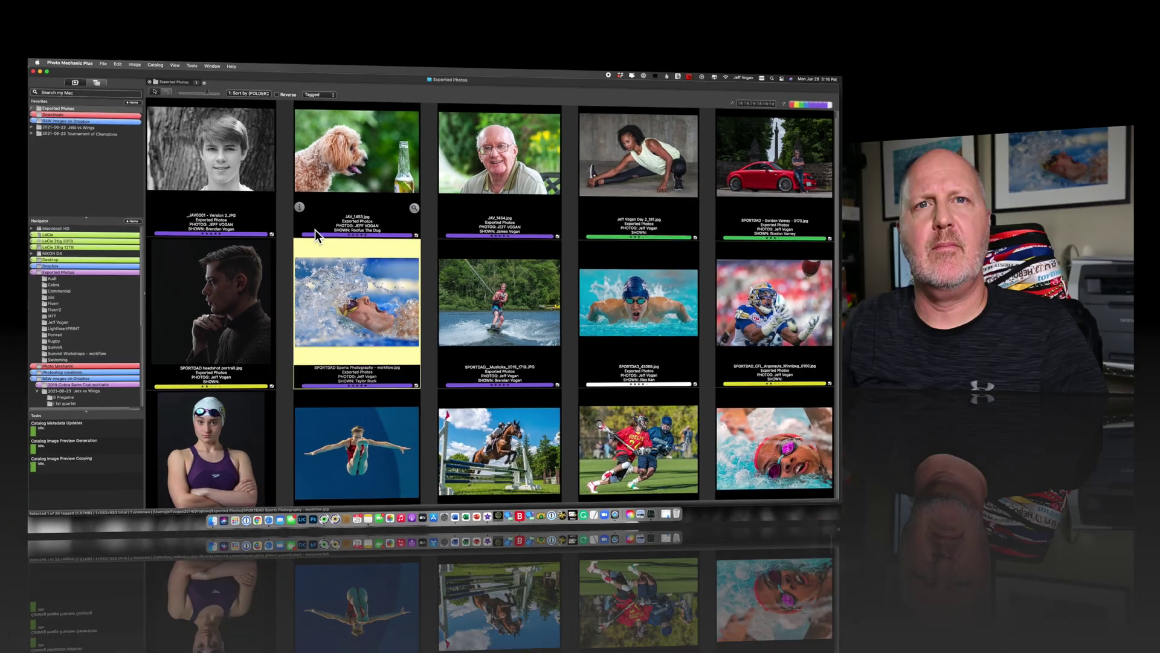